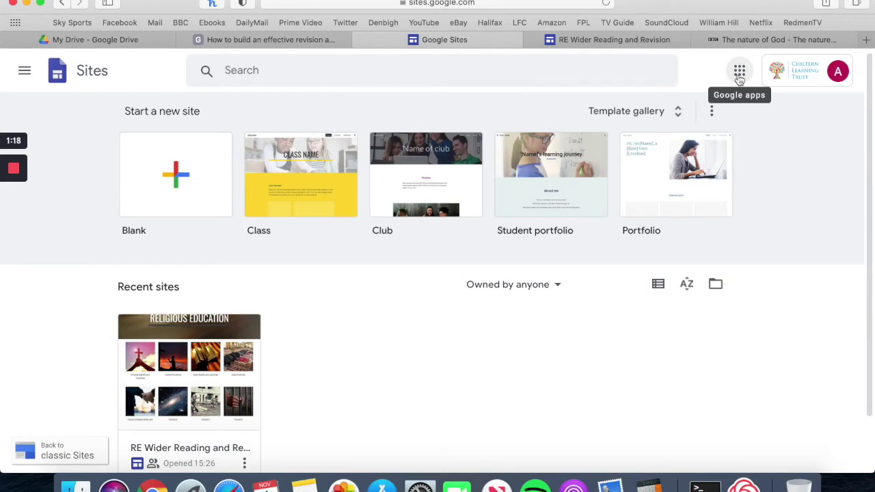
- Create a new blank site
click(739, 74)
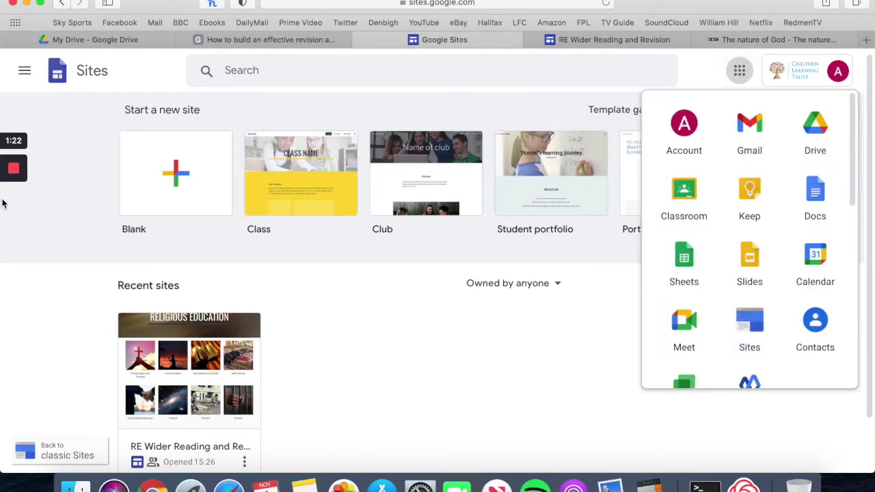
click(738, 73)
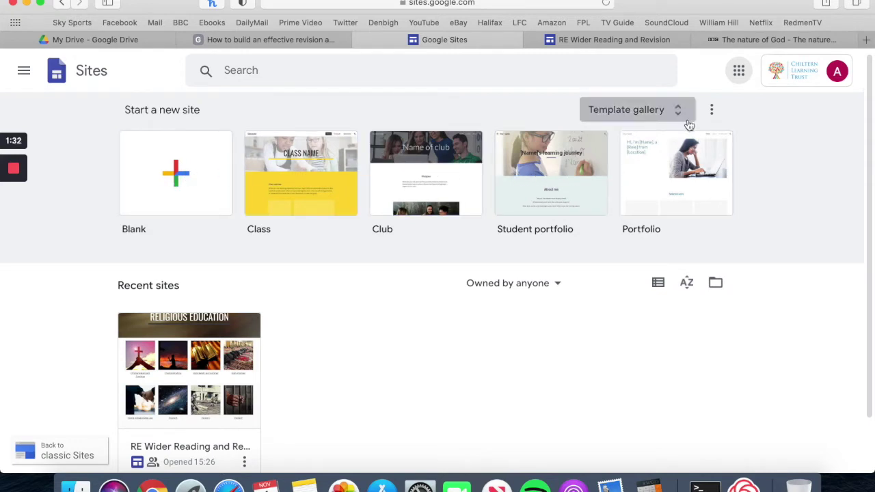
click(177, 180)
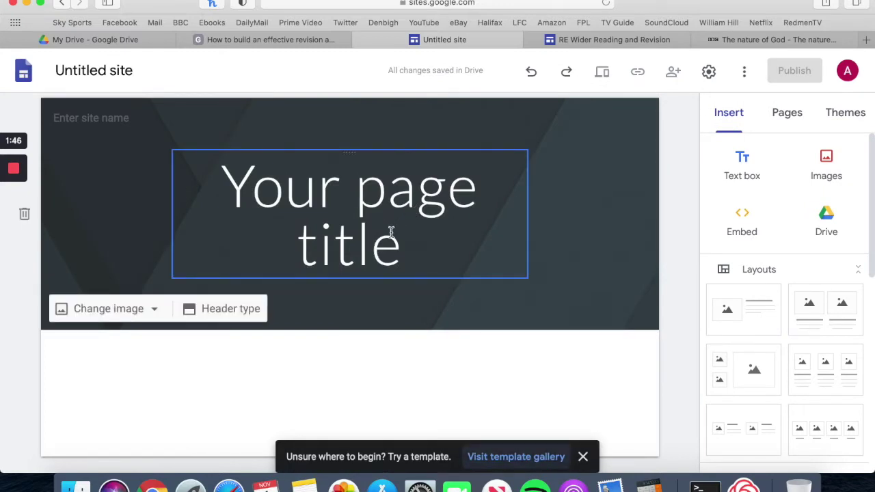
- Replace the page title in the header with "RE Remote Learning"
click(391, 232)
drag(403, 246, 212, 178)
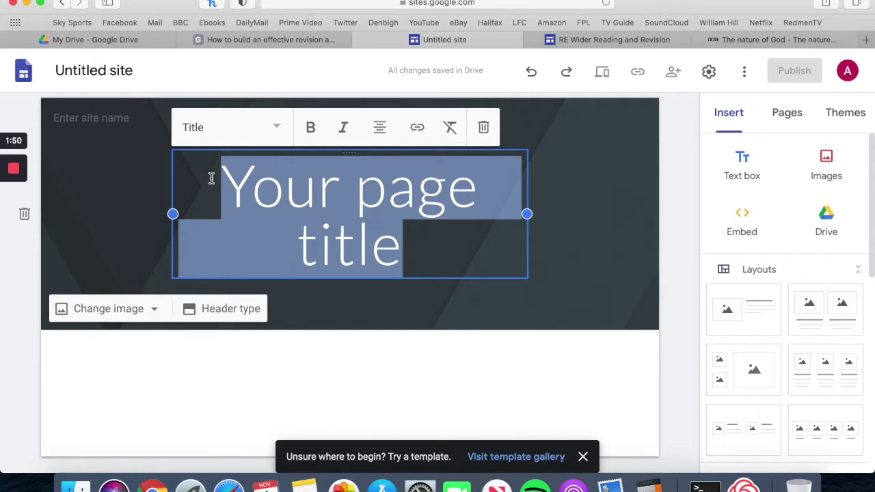
text(RE R)
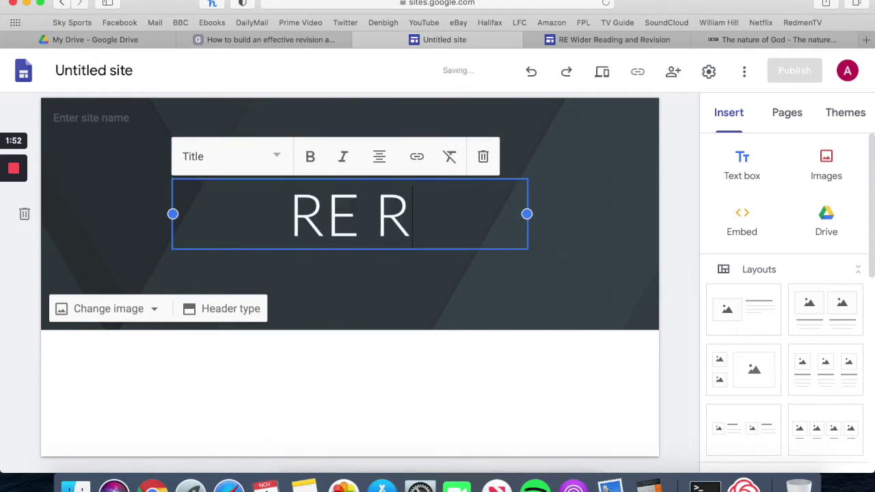
text(emote Le)
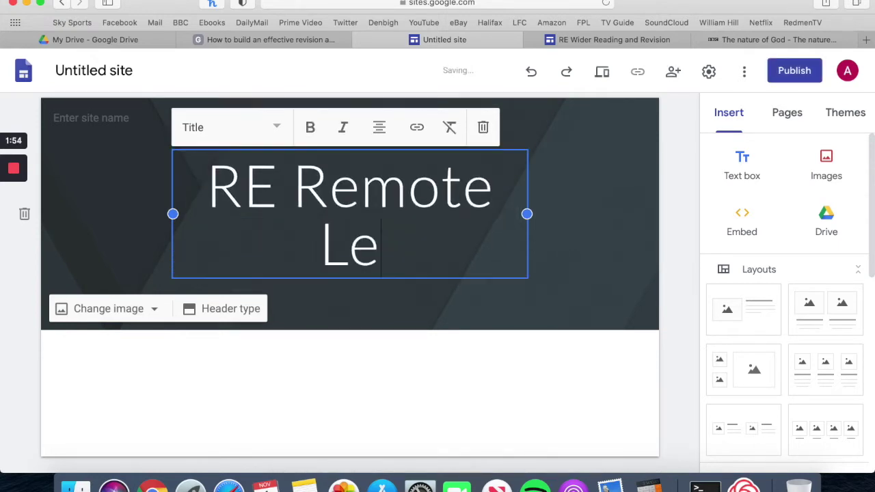
text(arning)
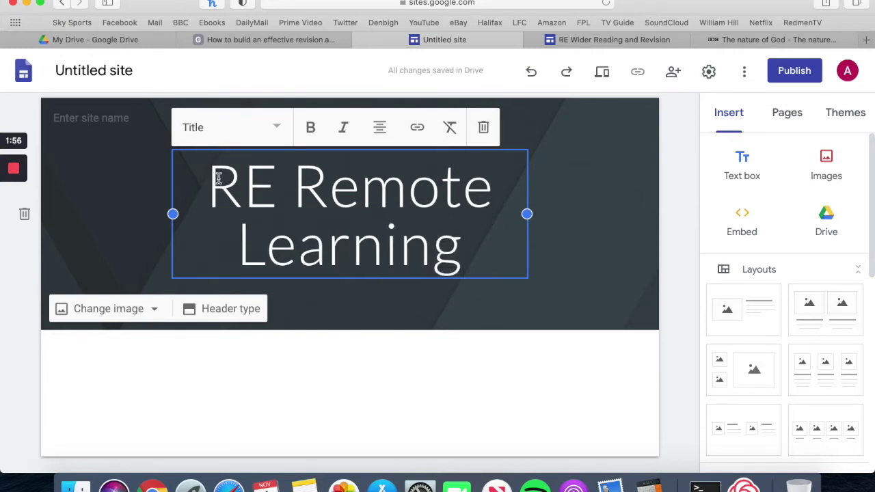
click(552, 212)
- Rename the untitled site document as "RE Remote Learning"
click(92, 70)
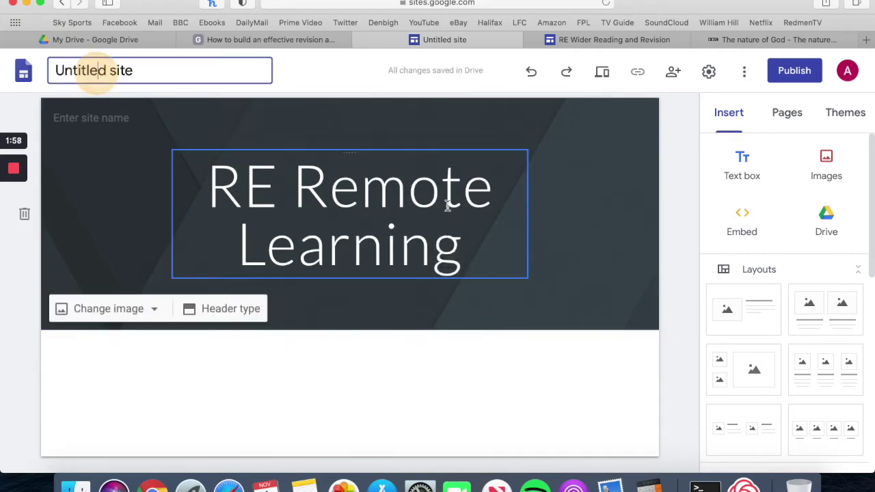
triple_click(196, 75)
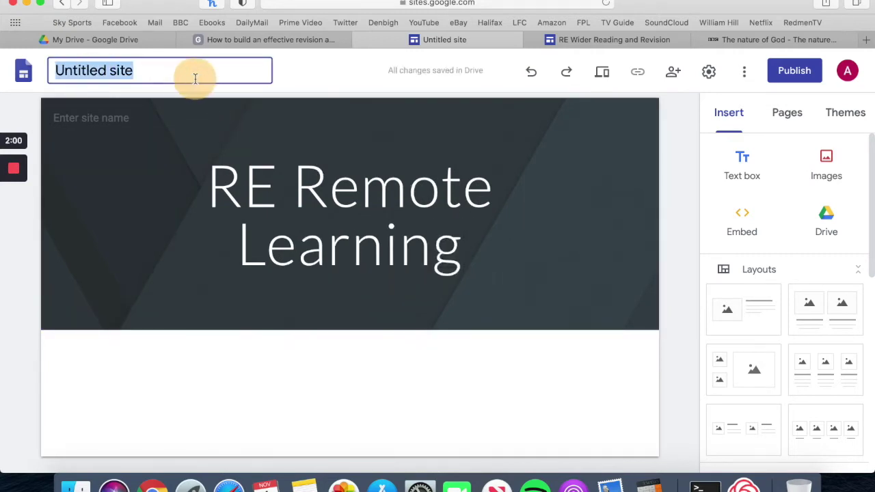
text(RE Remote Learning)
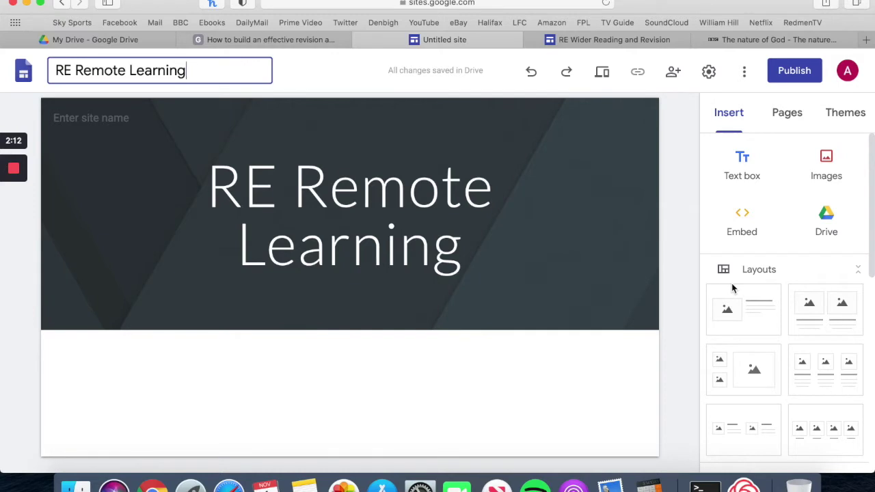
click(693, 332)
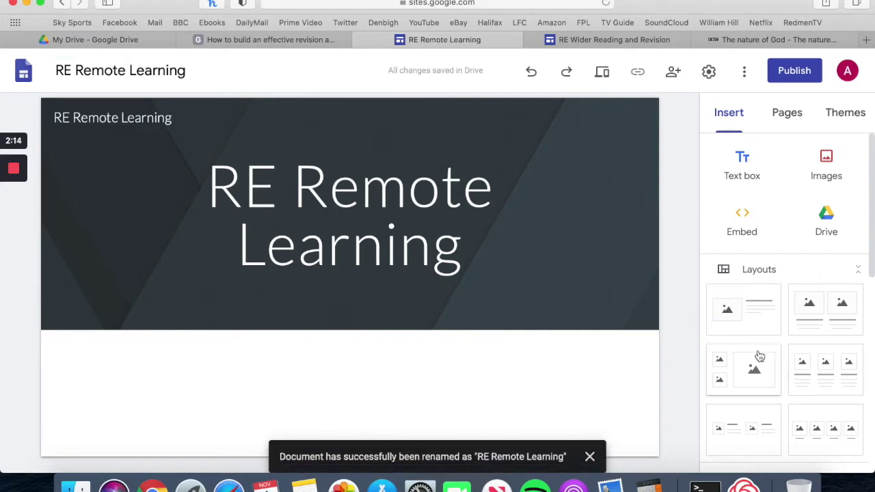
- Add the layout with four image placeholders in a row and a caption under each, below the page header
mouse_move(658, 280)
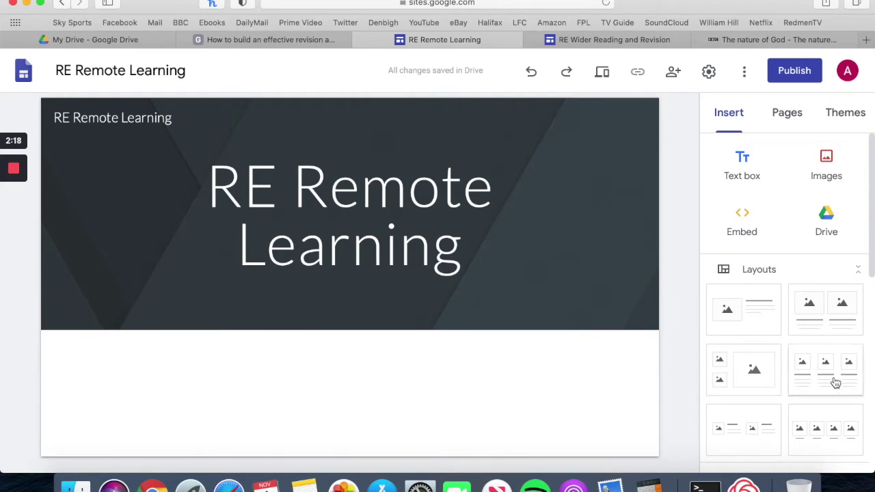
scroll(815, 419, down, 5)
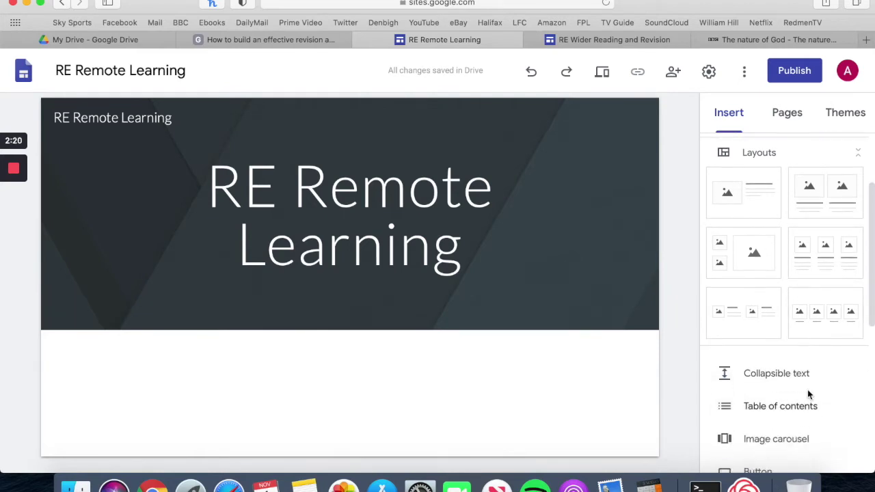
scroll(811, 327, down, 5)
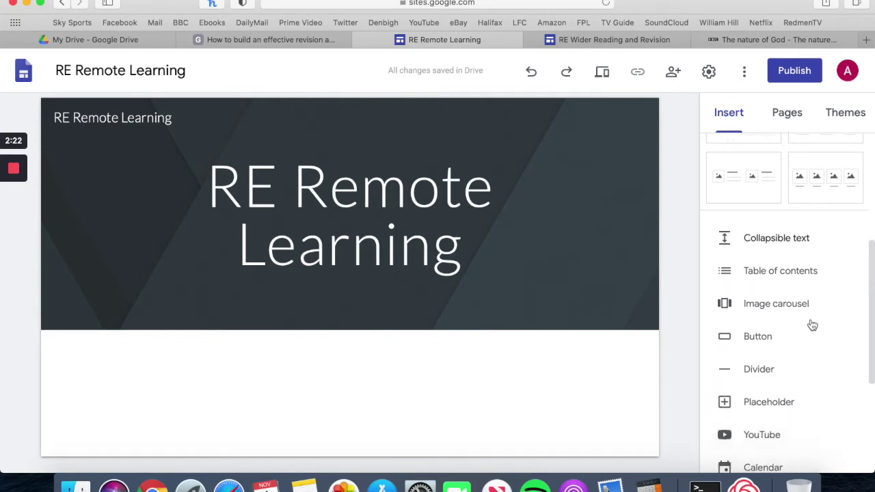
scroll(797, 335, down, 2)
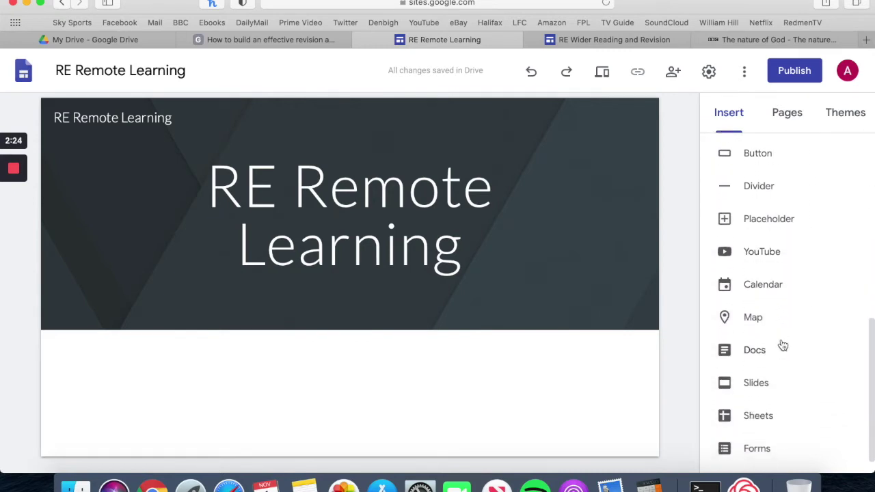
scroll(777, 274, down, 1)
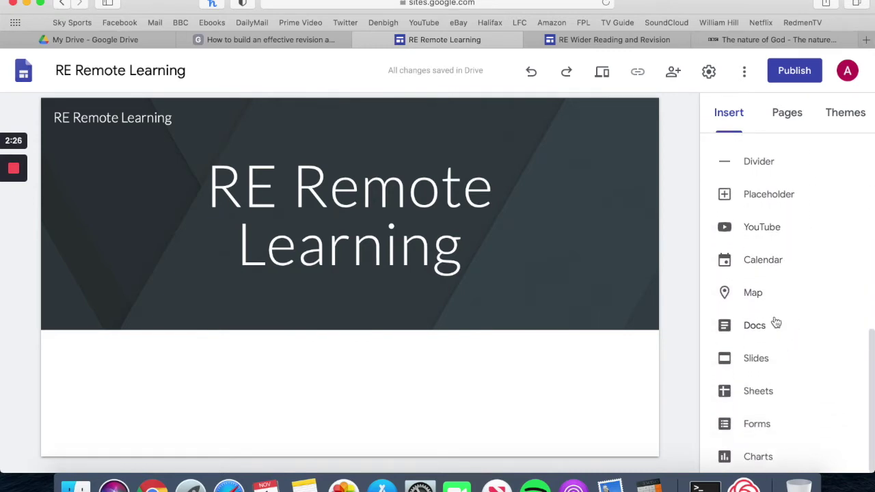
scroll(760, 396, up, 8)
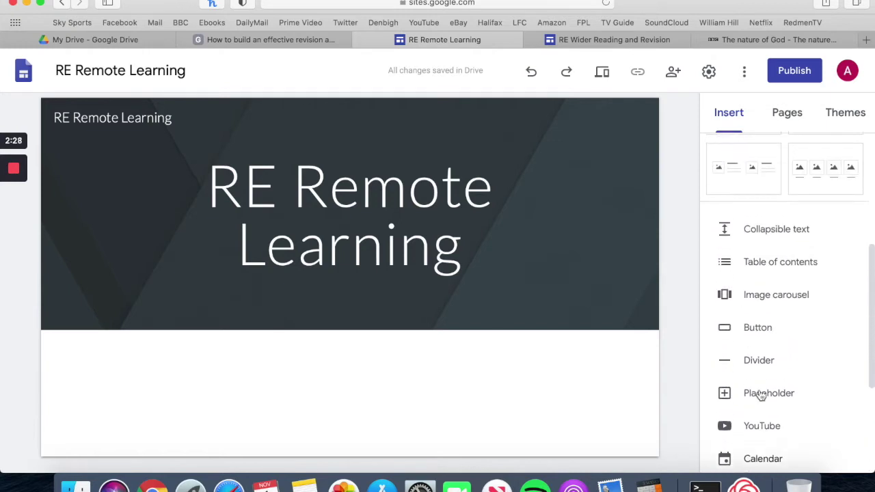
scroll(761, 382, up, 2)
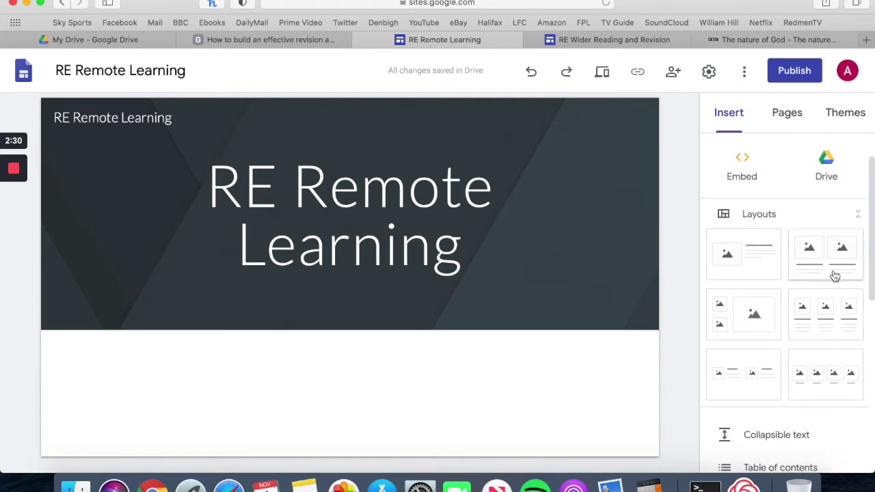
drag(852, 367, 380, 369)
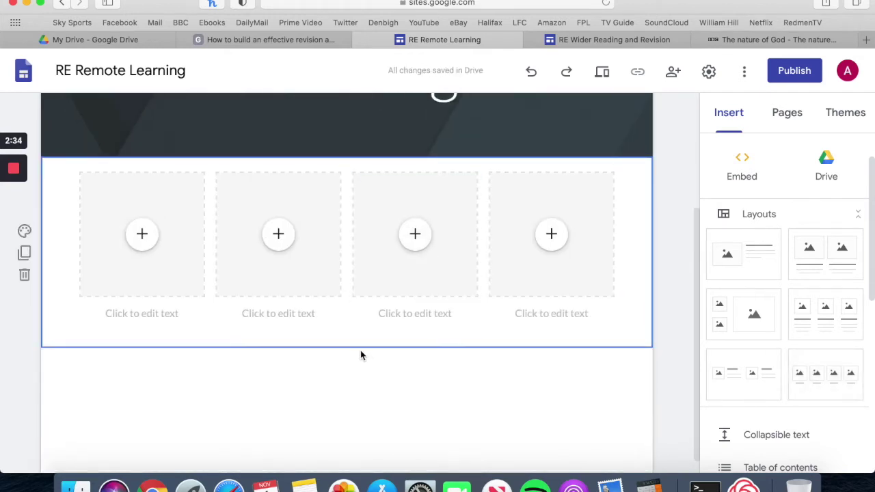
click(143, 235)
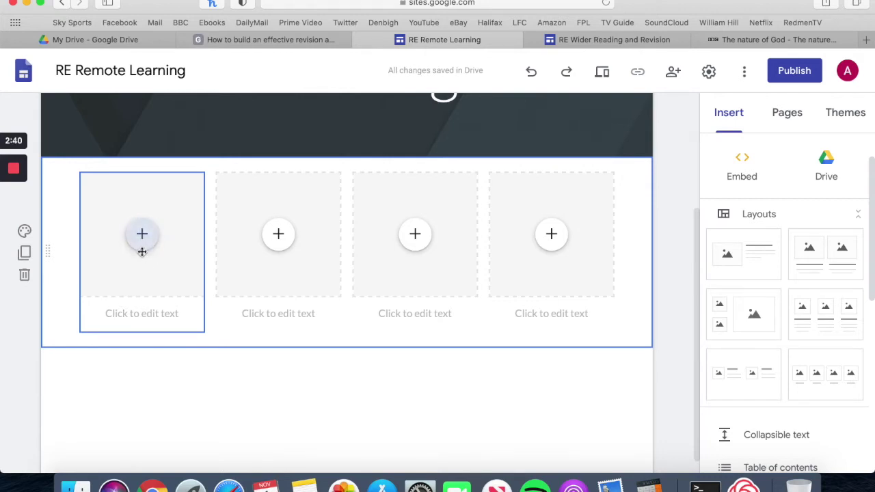
scroll(428, 277, up, 5)
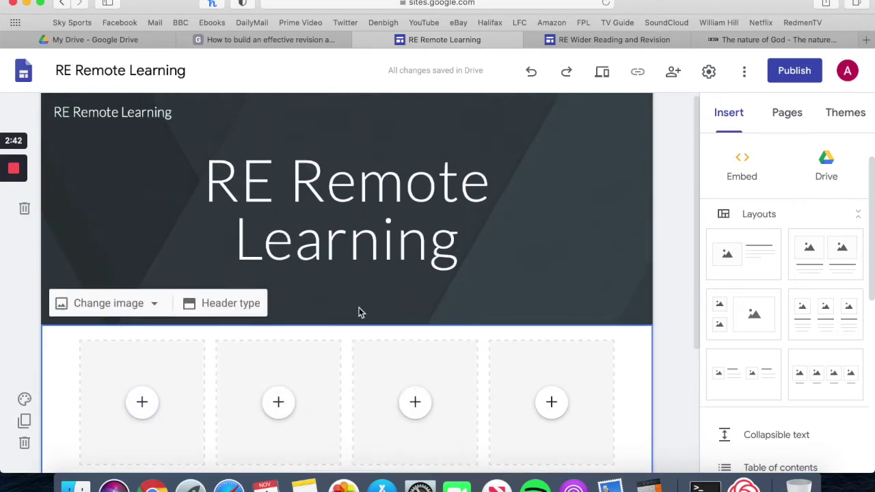
scroll(273, 355, up, 1)
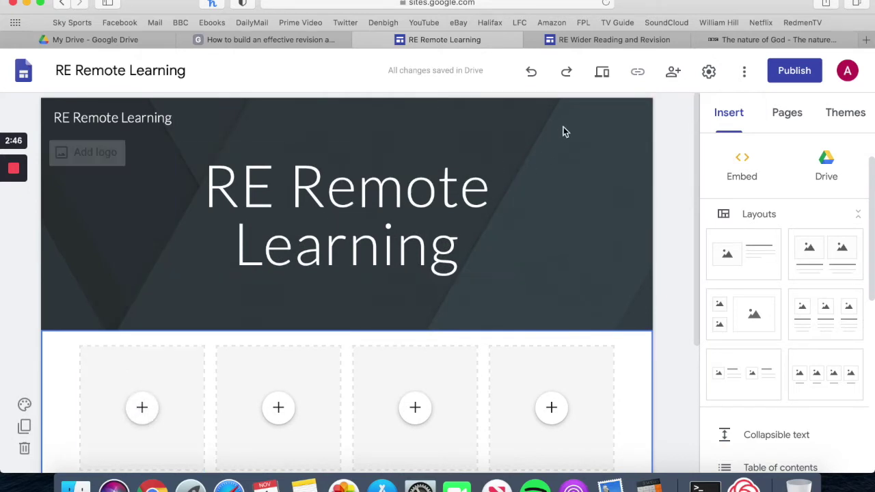
scroll(588, 167, down, 2)
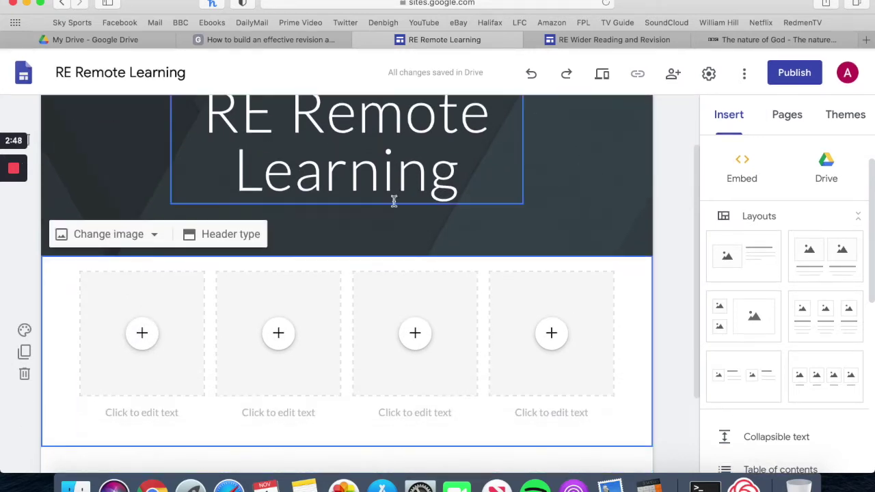
- Examine the home page of the RE Wider Reading and Revision site, its header and linked topic images, and compare it with the RE Remote Learning layout
click(603, 43)
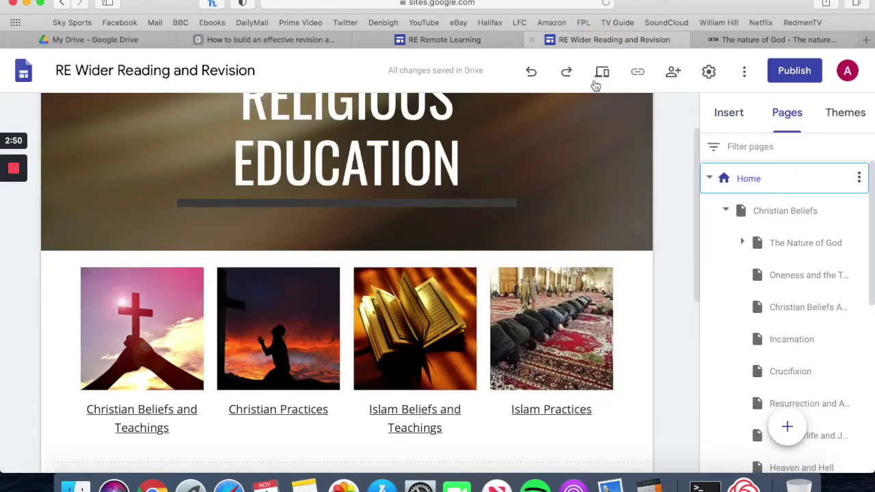
scroll(570, 160, up, 3)
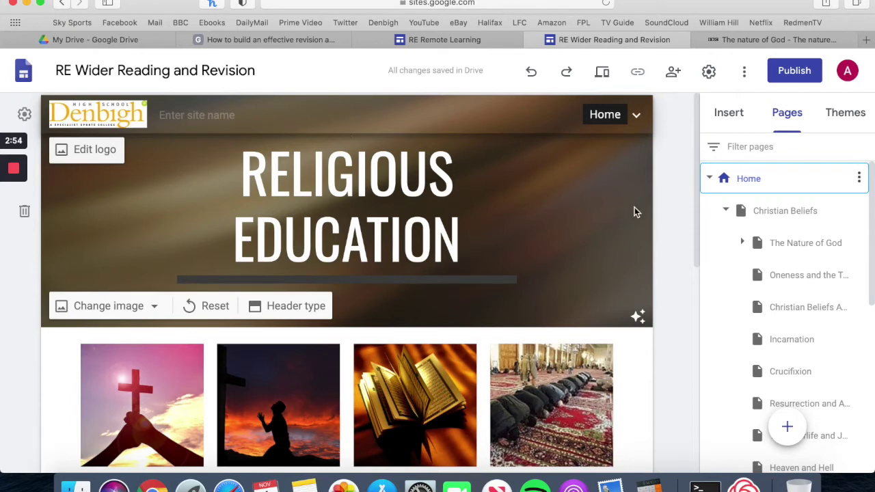
scroll(635, 212, down, 1)
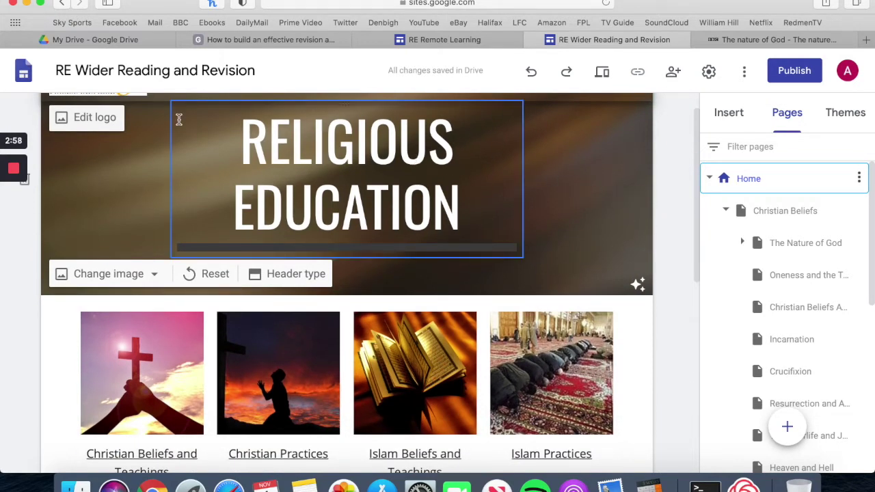
scroll(201, 180, up, 1)
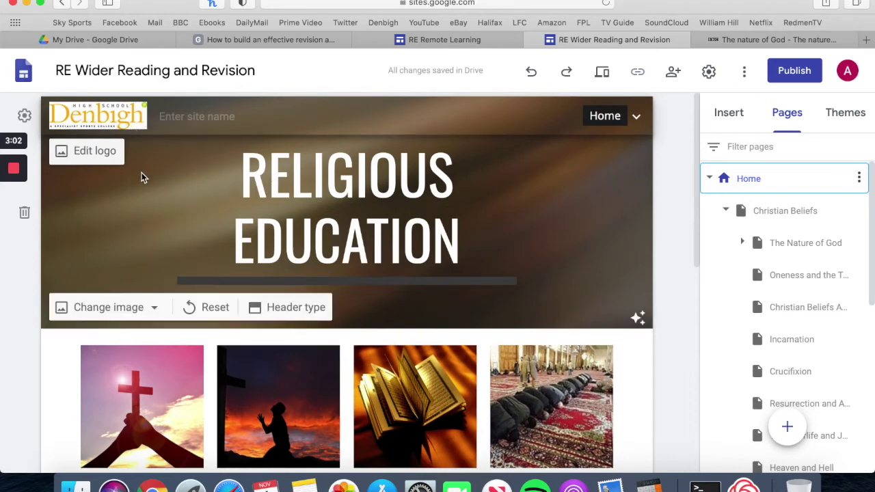
scroll(141, 173, down, 3)
scroll(158, 217, down, 5)
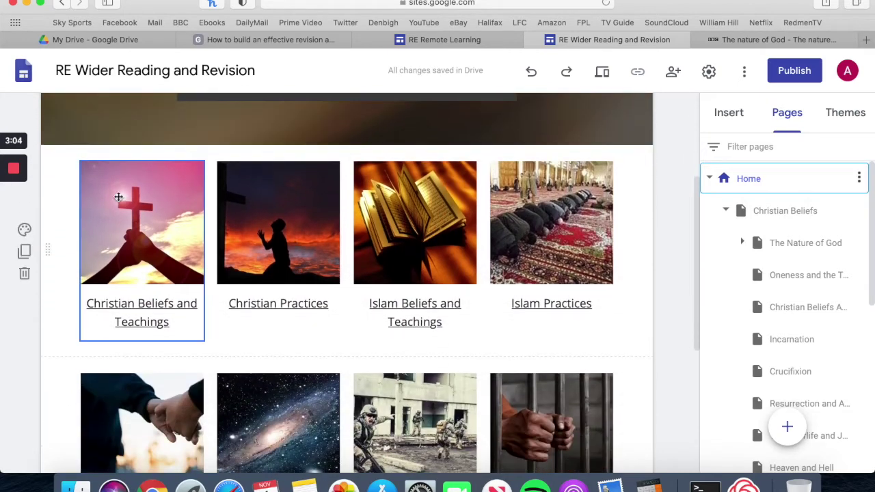
scroll(496, 230, down, 5)
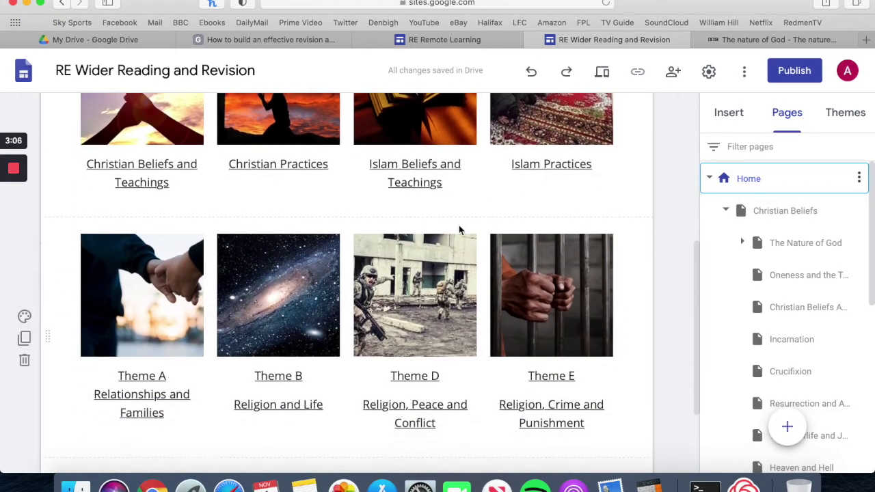
scroll(316, 229, up, 3)
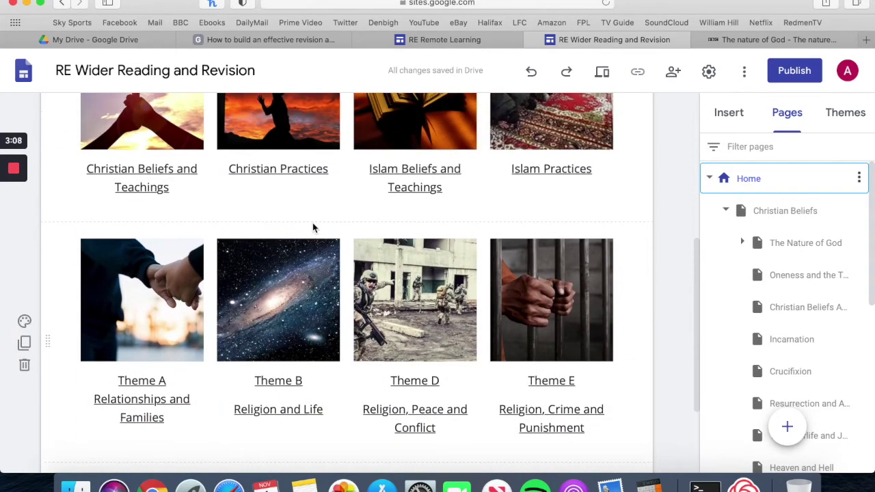
scroll(316, 229, up, 7)
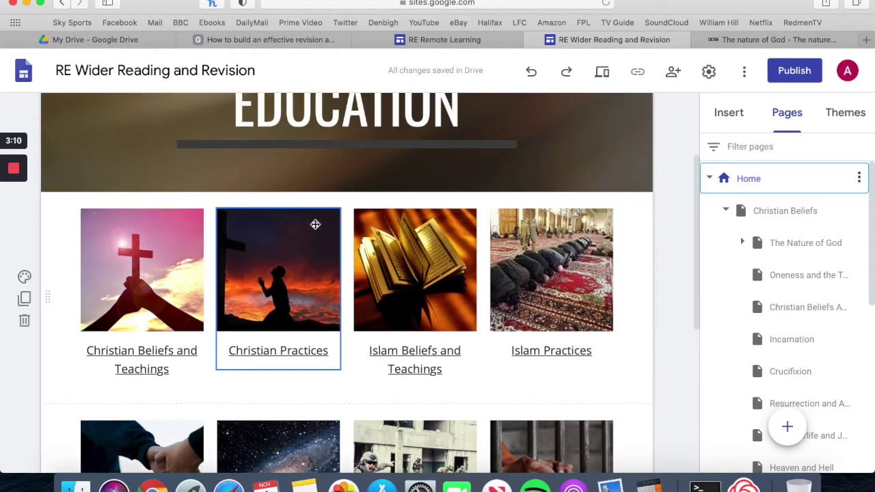
scroll(316, 228, up, 2)
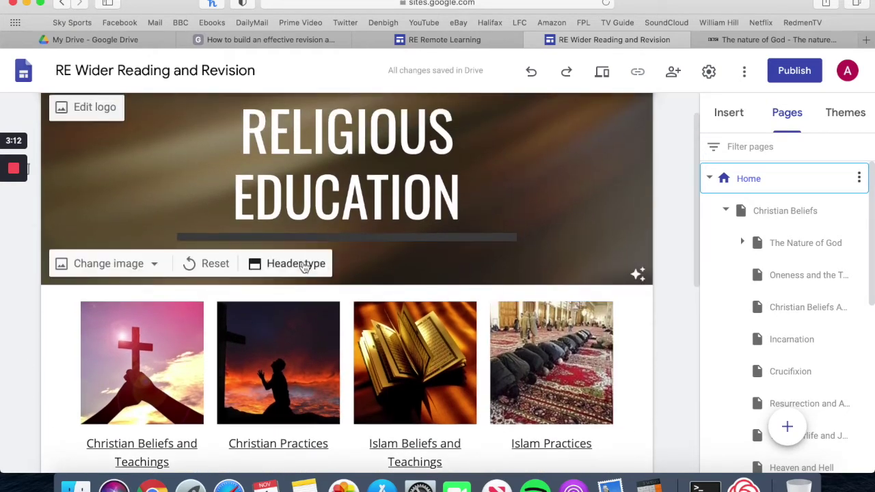
click(451, 39)
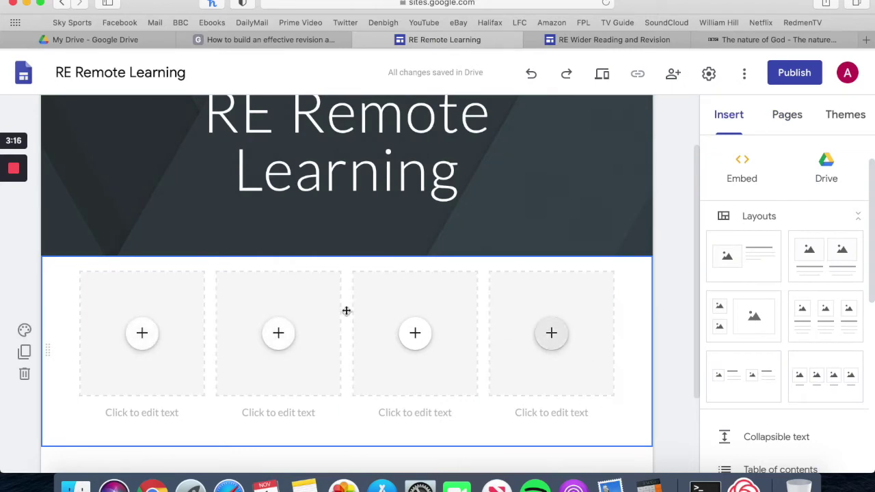
click(633, 39)
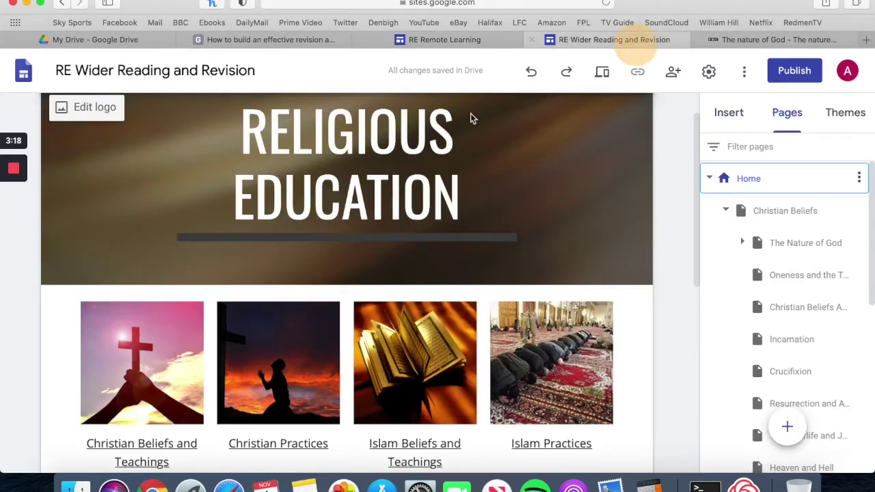
scroll(181, 239, down, 2)
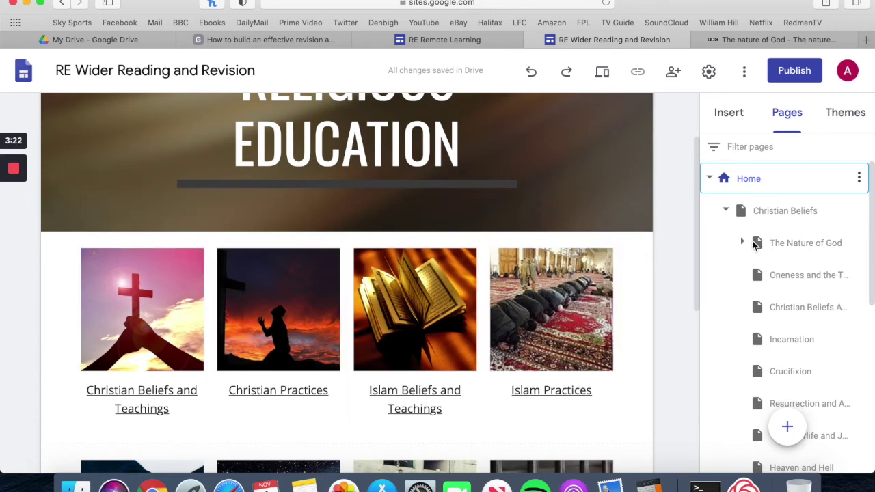
- Check the link on the "Christian Beliefs and Teachings" caption, then open the Christian Beliefs page and examine its topic images
click(151, 388)
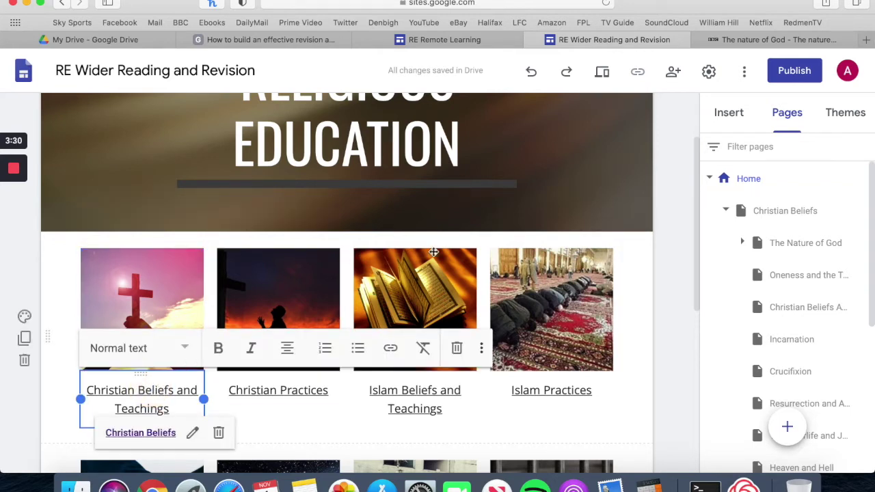
click(782, 212)
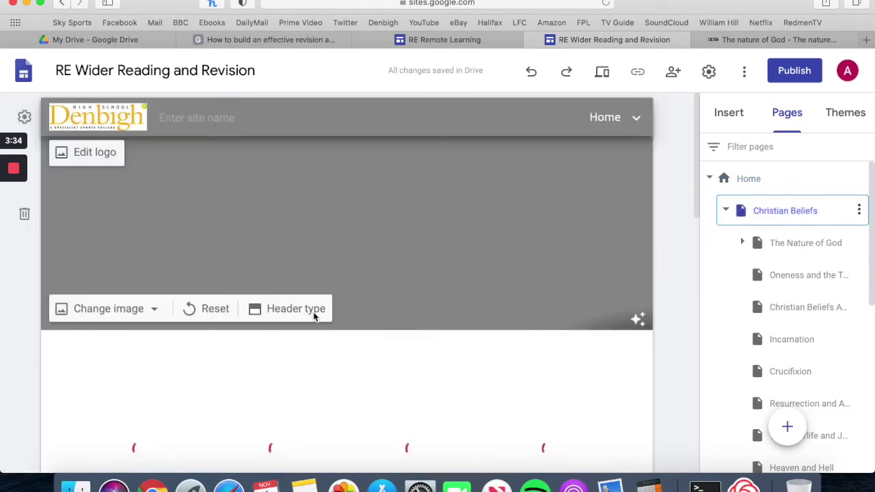
scroll(325, 311, down, 2)
scroll(166, 355, down, 3)
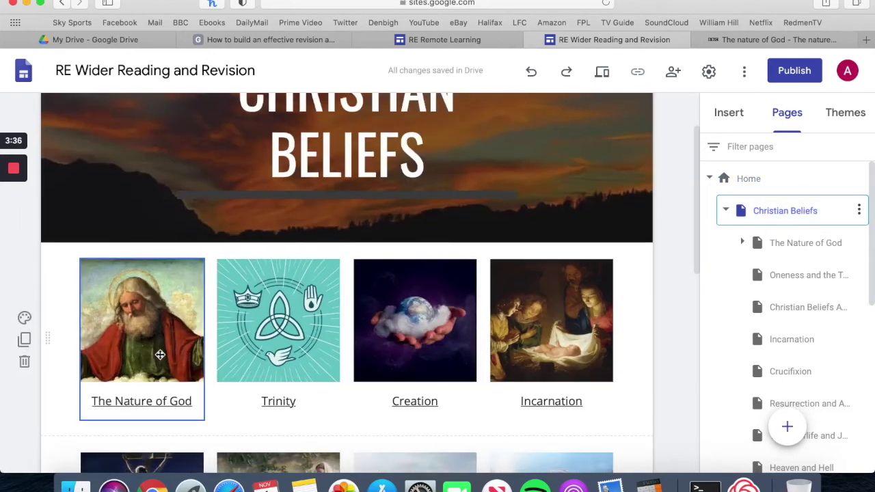
scroll(427, 383, down, 8)
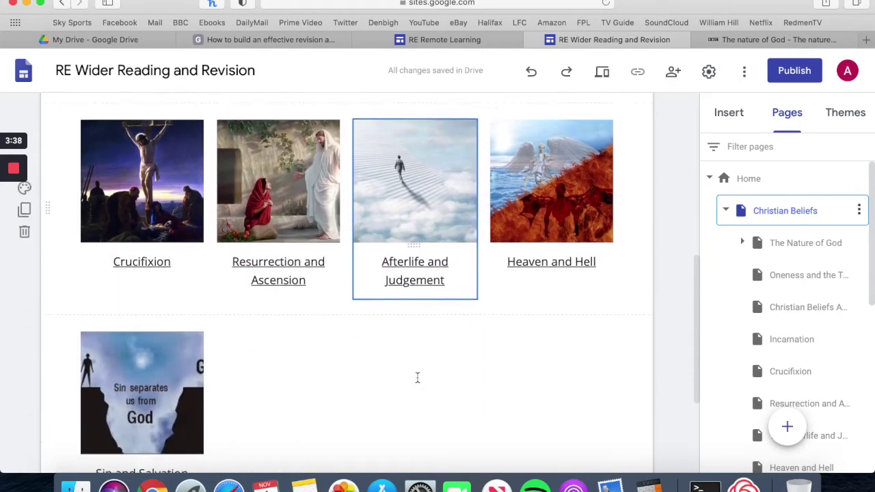
scroll(419, 382, up, 4)
scroll(419, 382, up, 5)
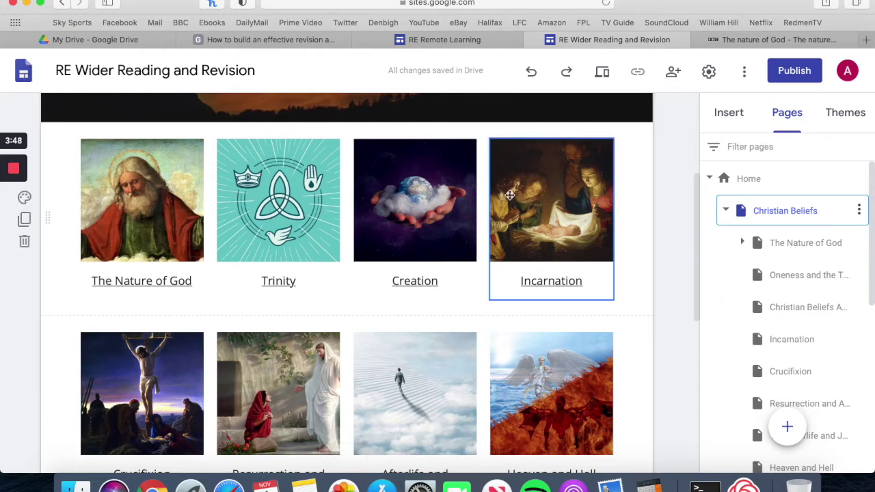
- Look at the page options for Christian Beliefs, including the one for adding a subpage, and review its list of subpages
double_click(790, 212)
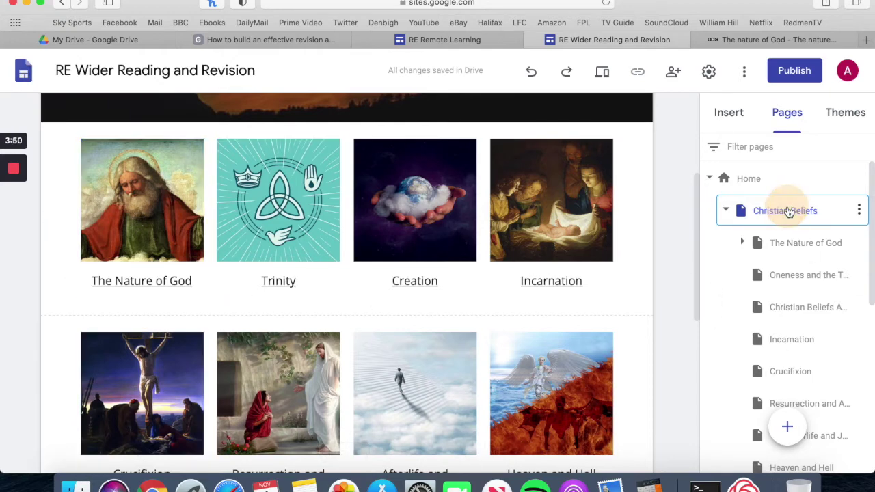
right_click(792, 210)
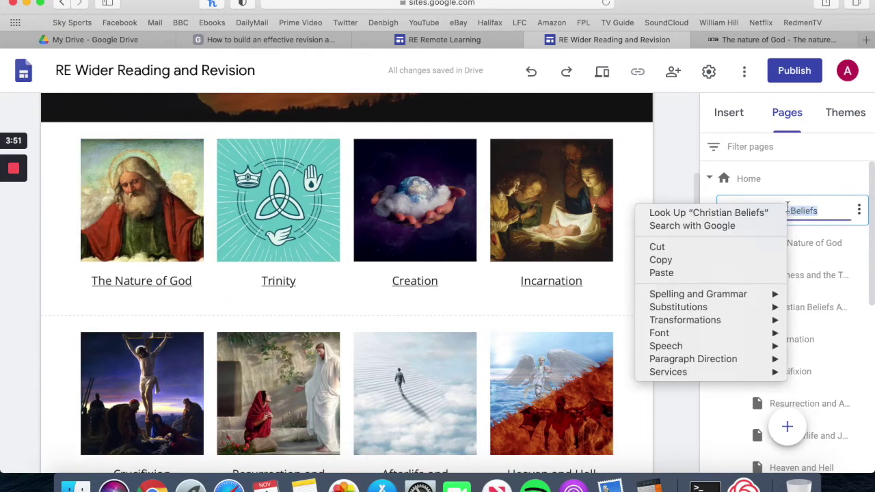
click(857, 208)
click(857, 209)
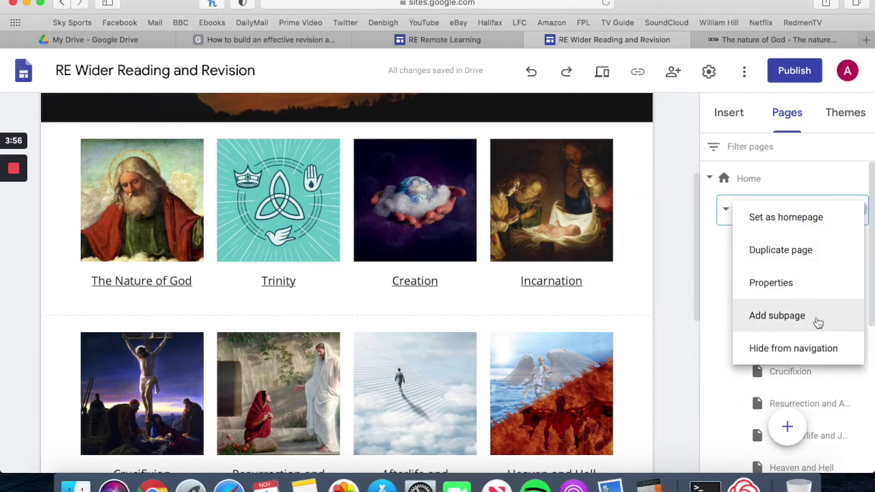
click(681, 265)
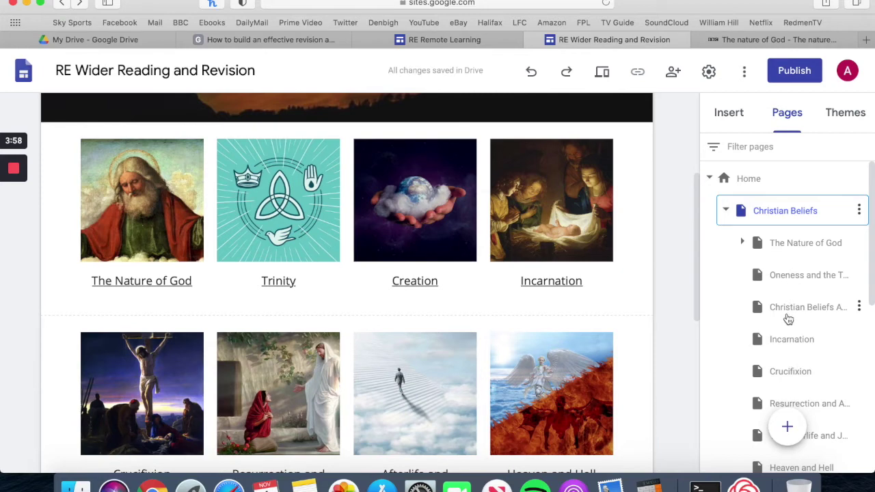
scroll(788, 319, down, 2)
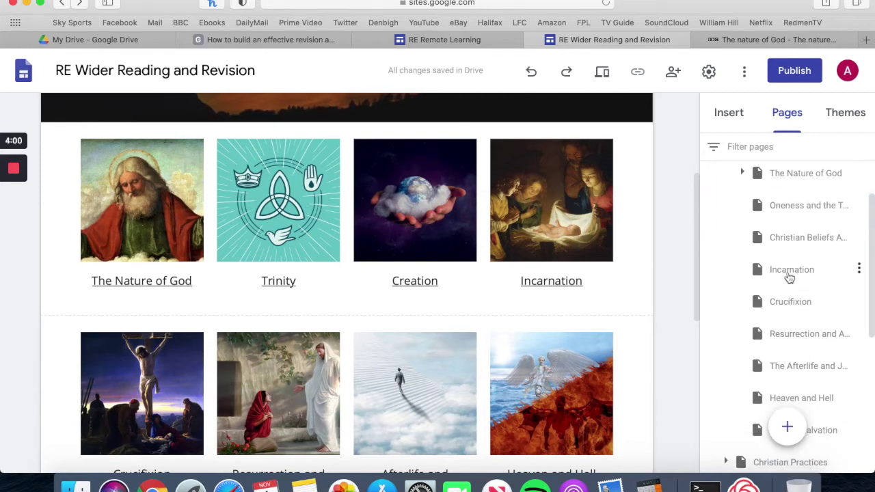
scroll(790, 280, up, 1)
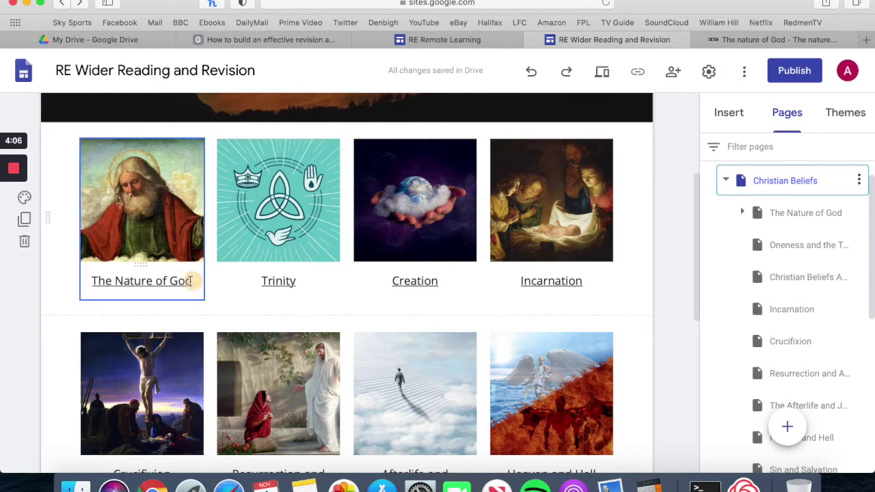
- Inspect the page link on "The Nature of God" caption on the Christian Beliefs page
triple_click(88, 281)
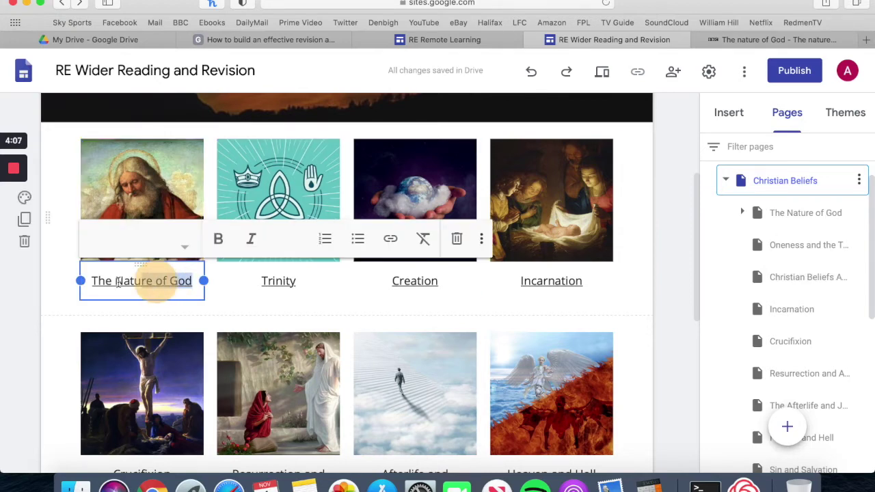
right_click(169, 284)
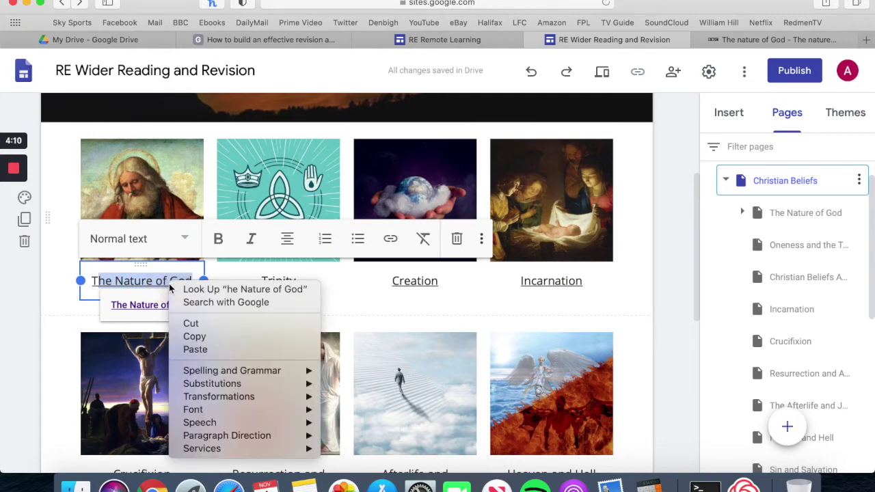
click(127, 283)
drag(106, 282, 91, 282)
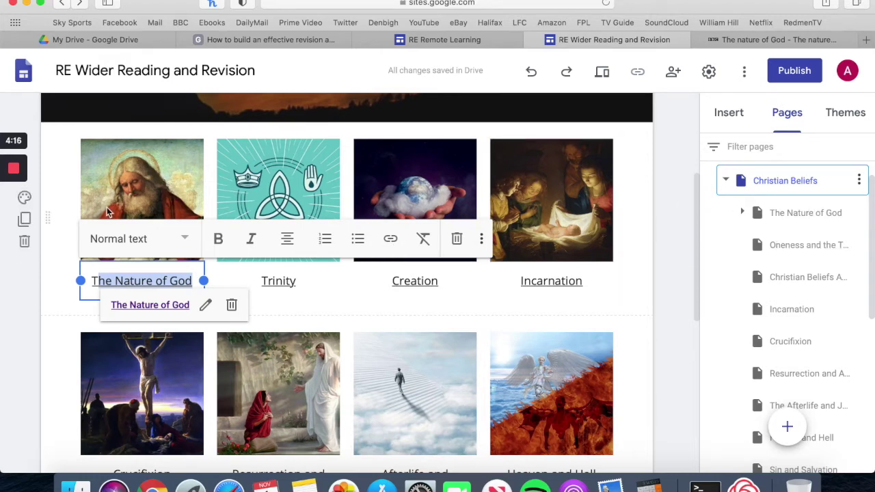
click(670, 296)
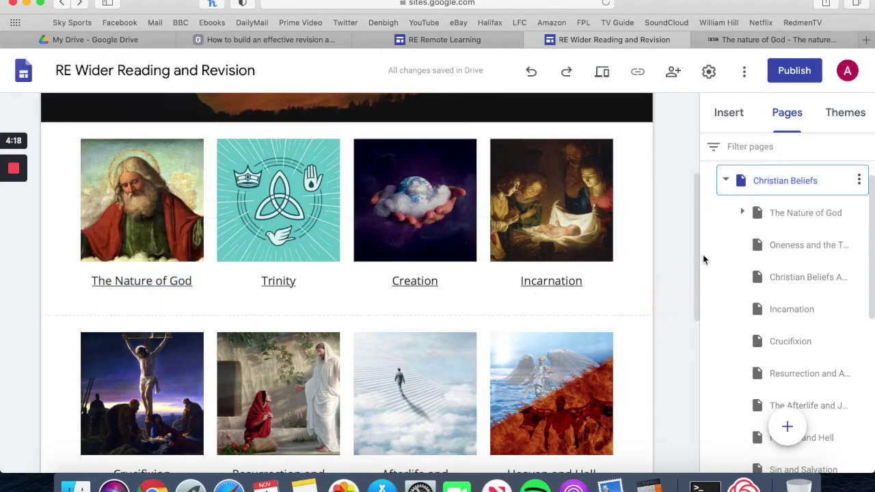
- Open The Nature of God page and examine its wider reading, Oak National video lesson and quiz images and the embedded lesson slides
click(783, 214)
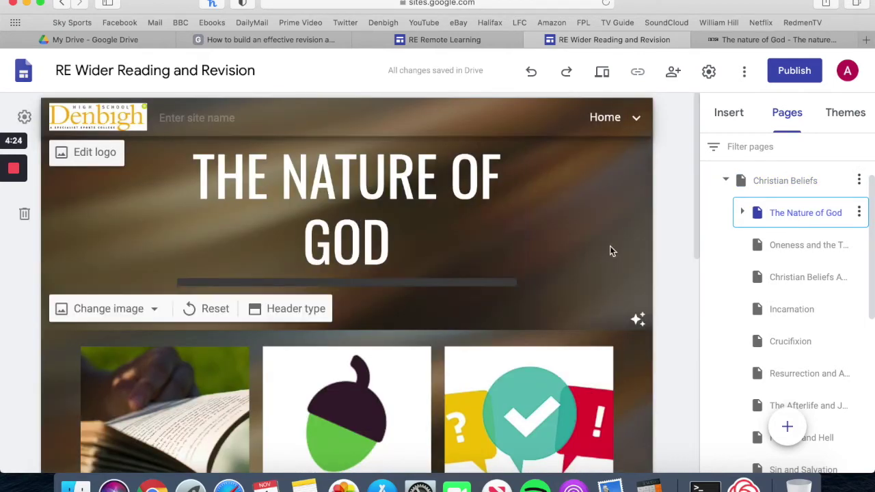
scroll(609, 240, down, 3)
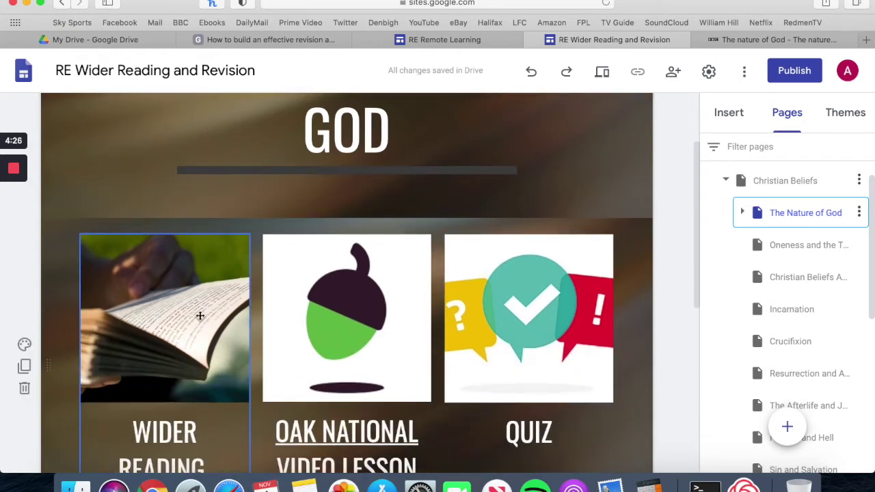
scroll(155, 382, down, 1)
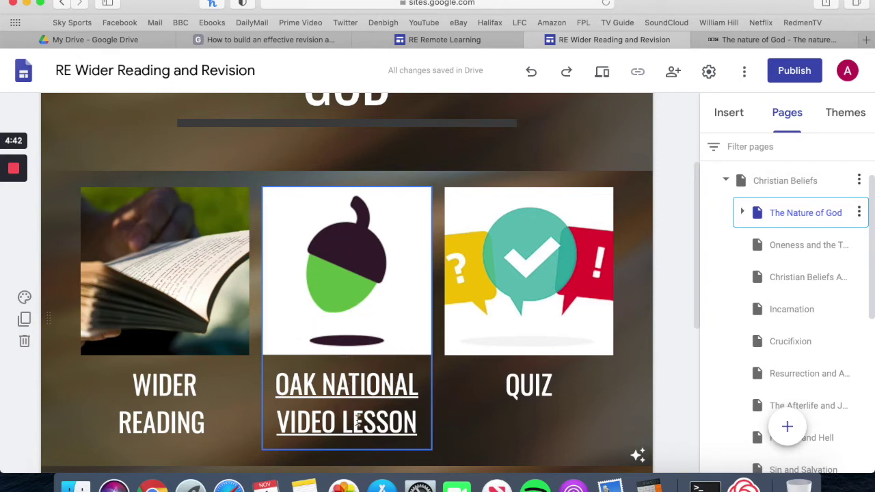
scroll(352, 389, up, 1)
scroll(353, 390, down, 1)
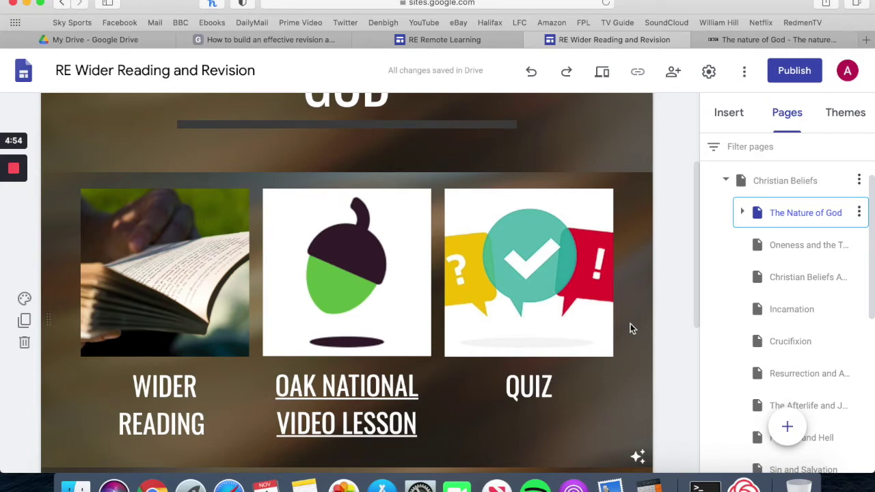
scroll(631, 327, down, 5)
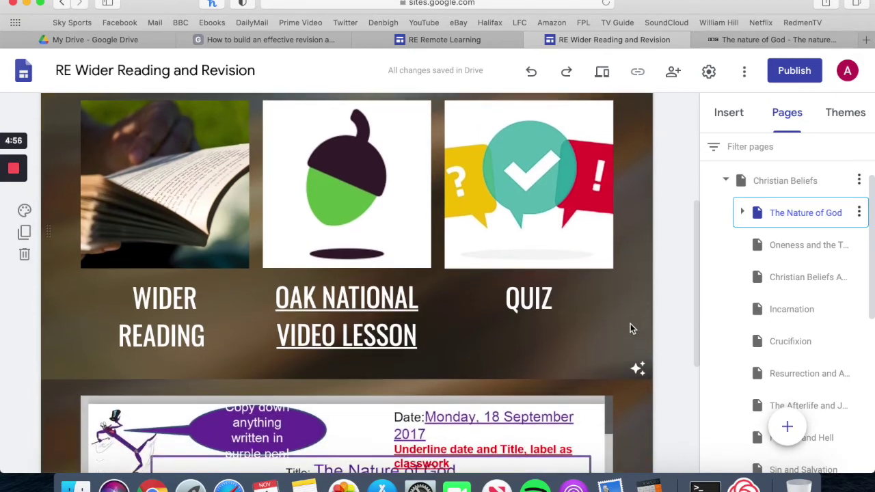
scroll(635, 319, down, 3)
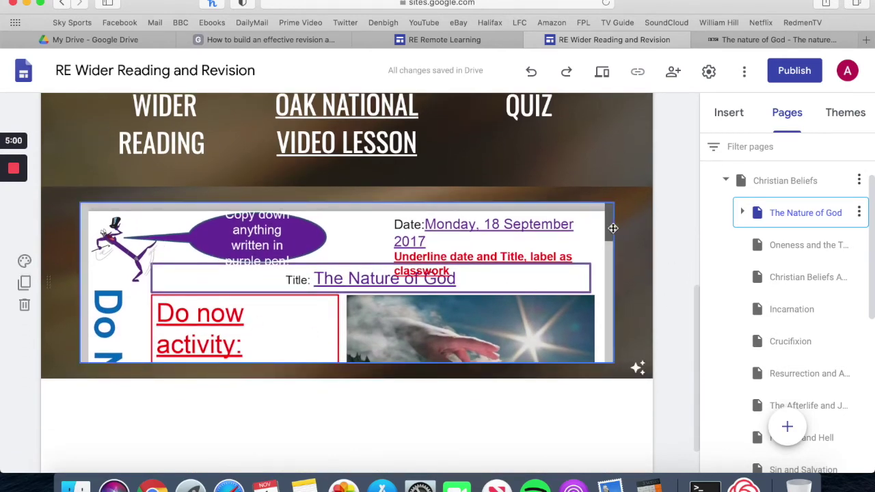
drag(610, 228, 608, 236)
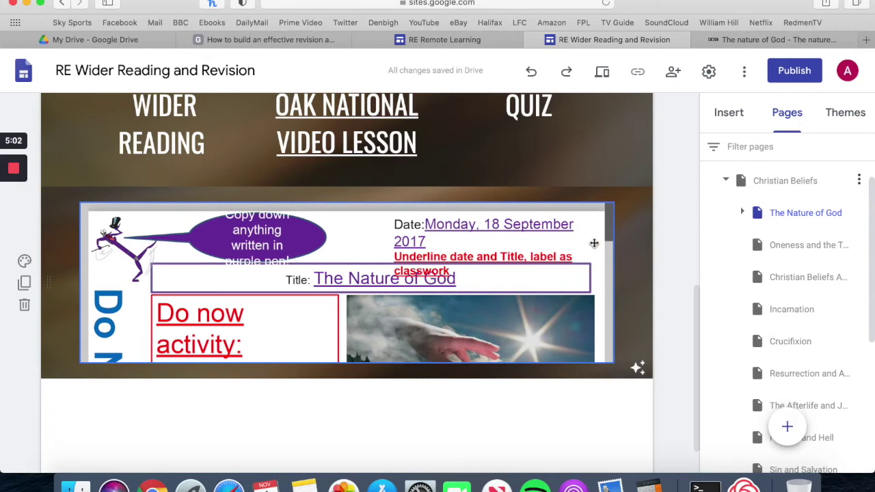
scroll(517, 247, down, 2)
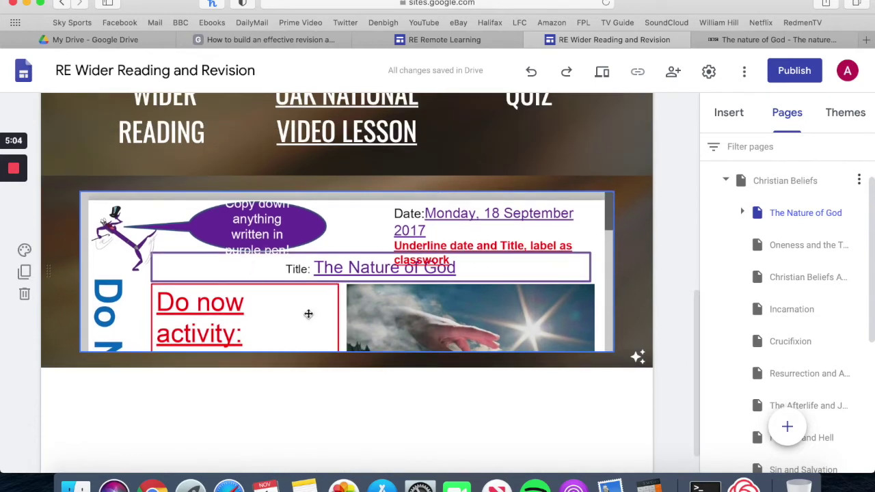
scroll(594, 303, up, 10)
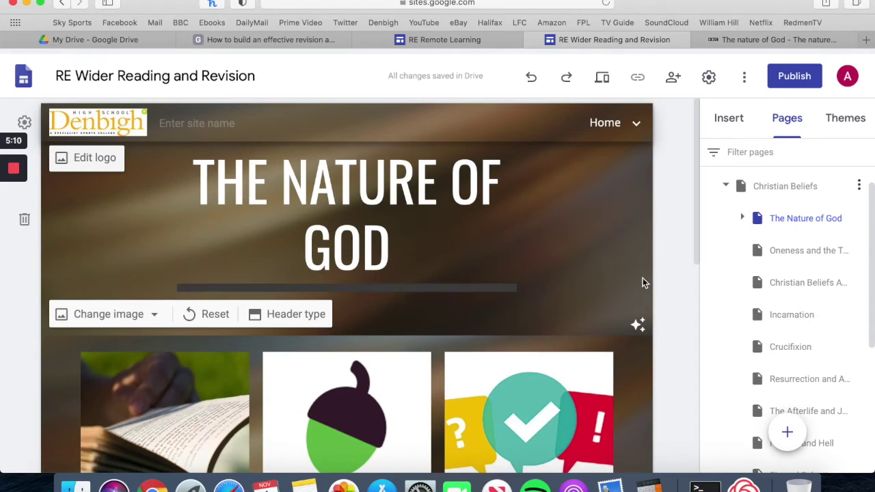
- Preview the site and follow its links from Home through Christian Beliefs to The Nature of God
click(604, 79)
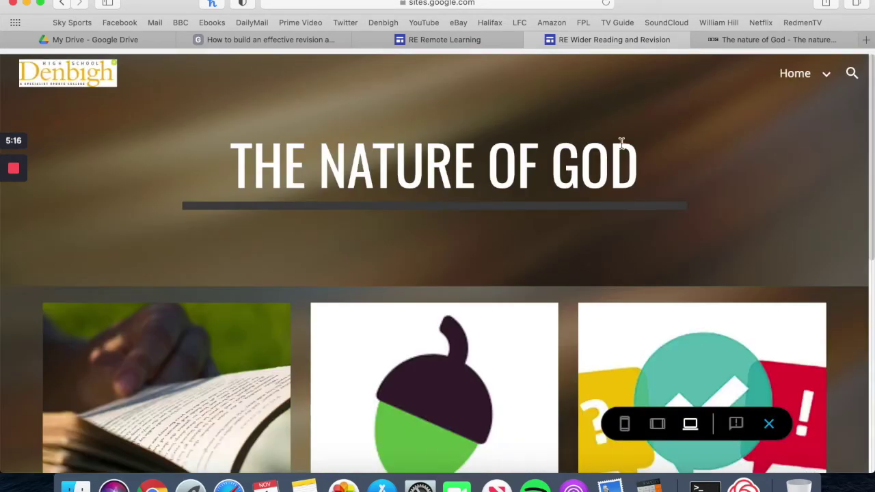
click(794, 73)
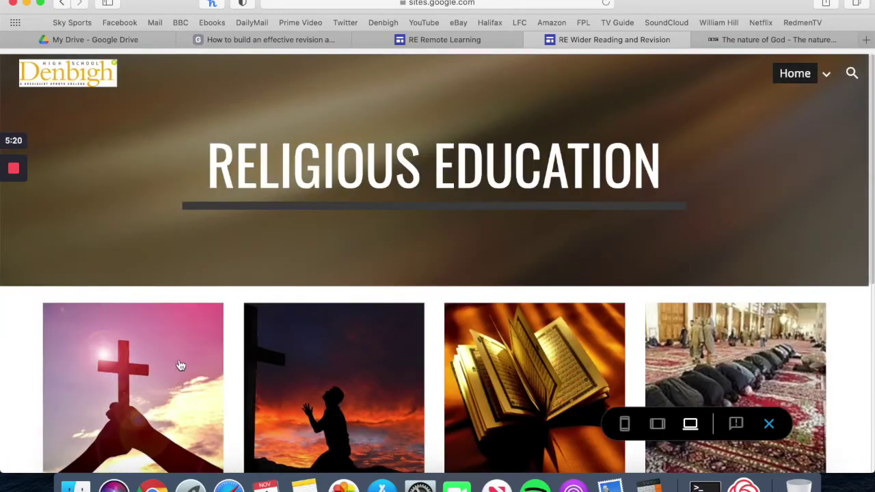
scroll(581, 234, down, 5)
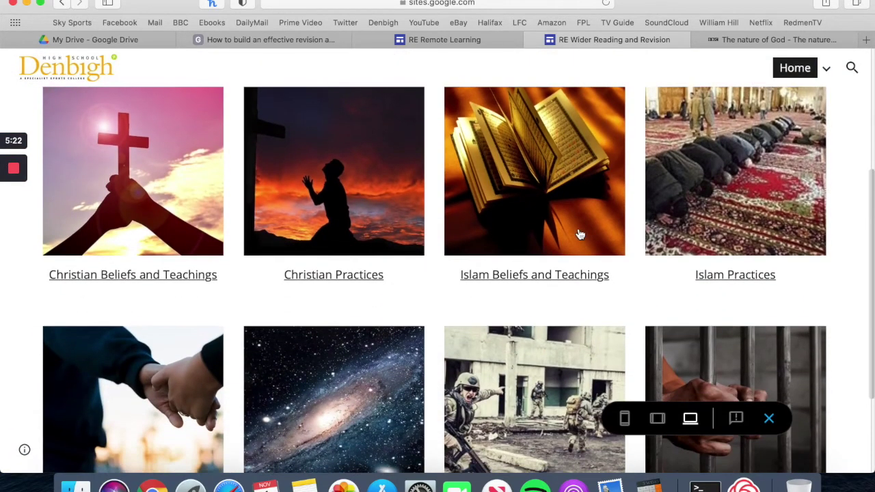
click(89, 269)
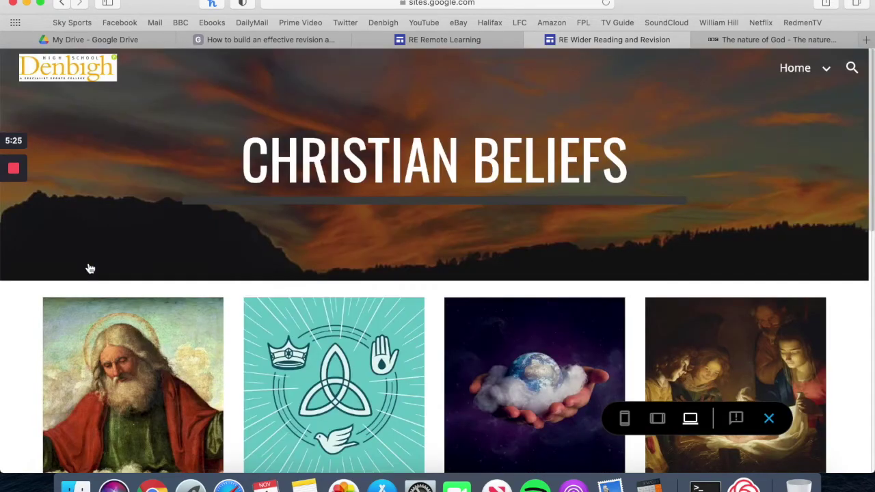
scroll(92, 270, down, 3)
click(156, 278)
- Follow the Oak National video lesson link through to the external Nature of God lesson, view it, and return to the site preview
scroll(158, 279, down, 3)
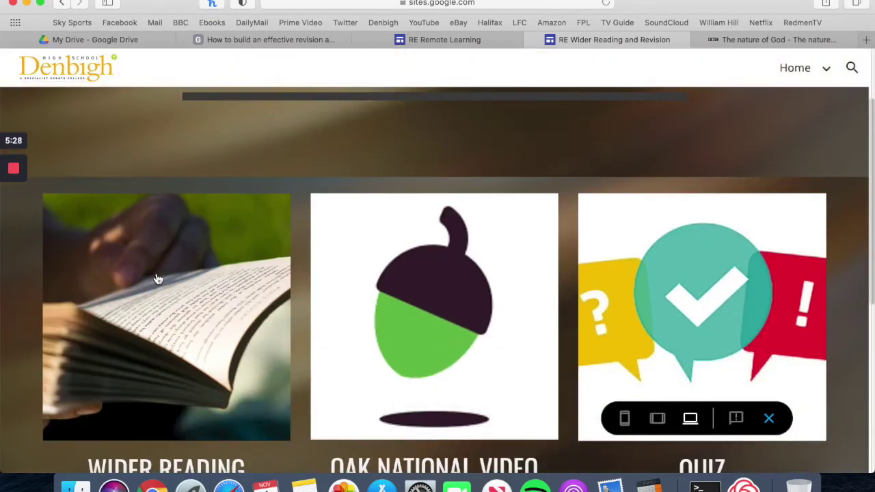
scroll(229, 307, down, 3)
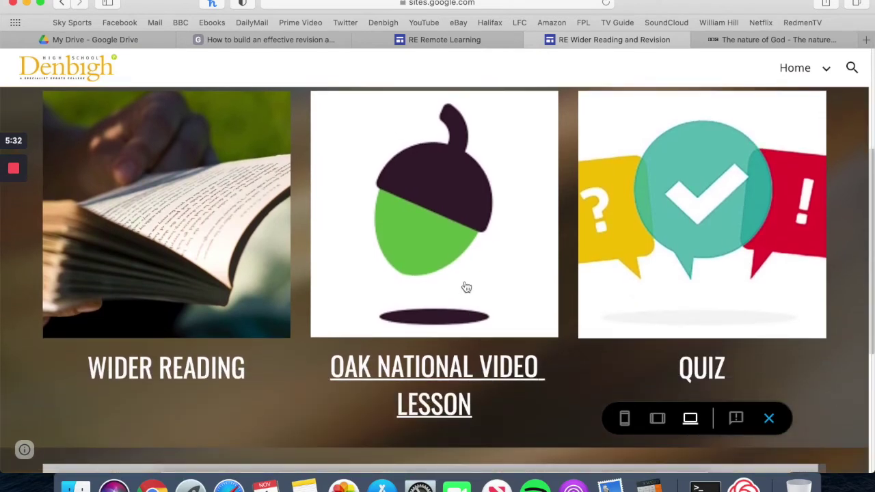
click(466, 287)
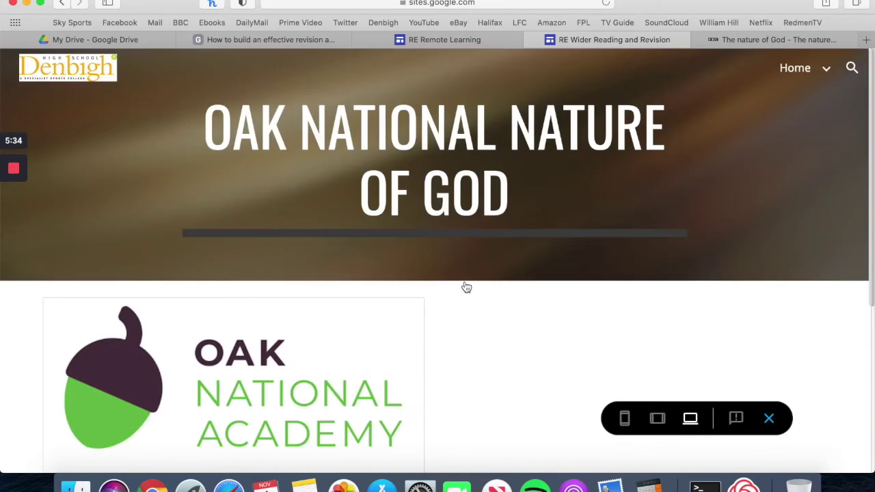
scroll(466, 287, down, 5)
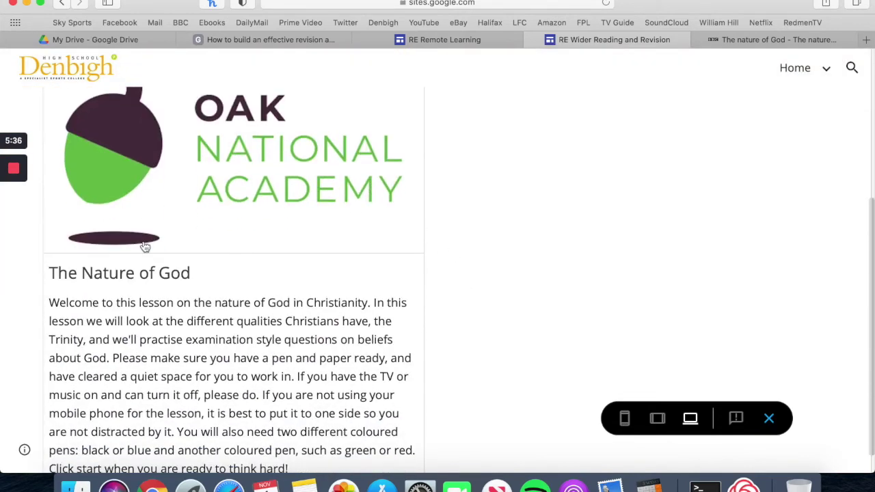
click(271, 207)
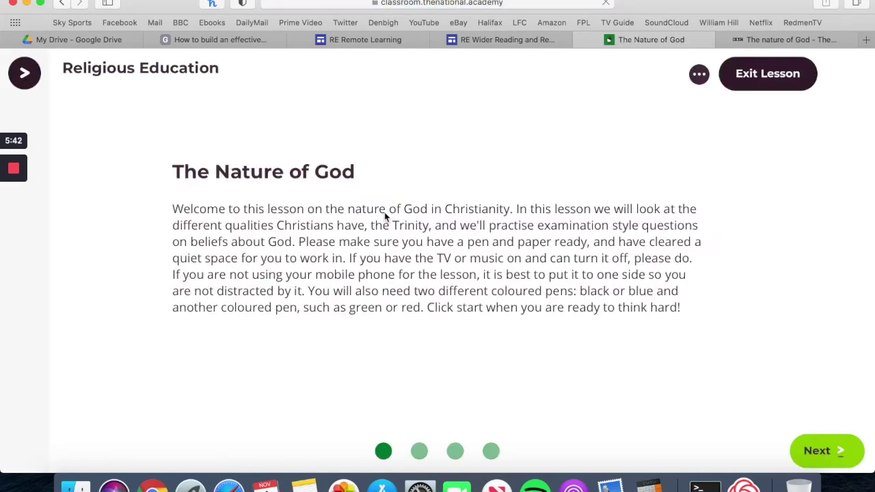
scroll(384, 216, down, 2)
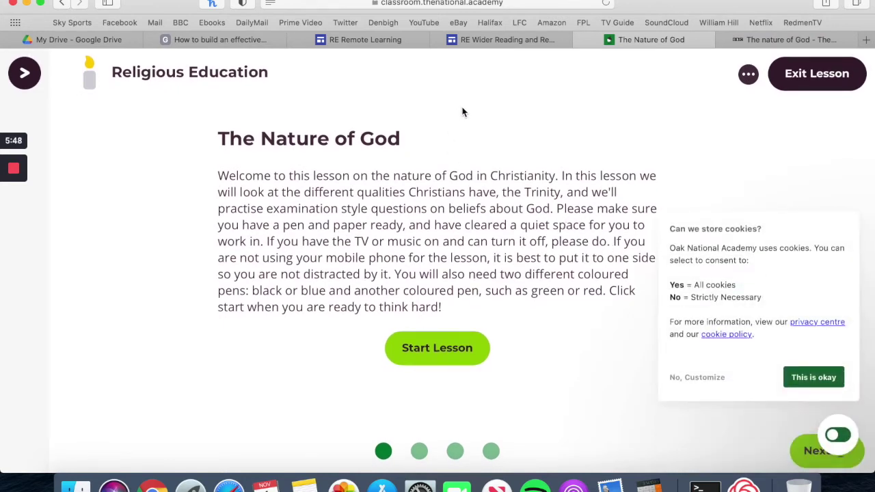
click(581, 44)
scroll(396, 125, up, 5)
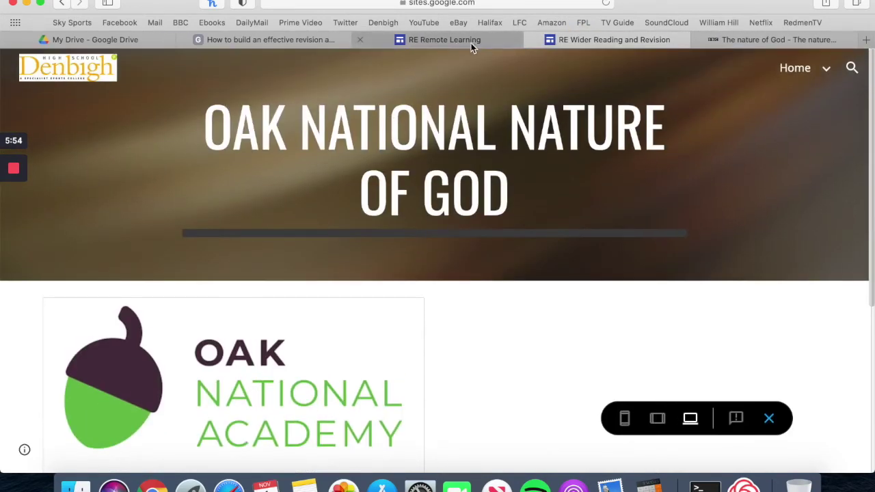
- Leave the preview and link the open-book image on The Nature of God page to the Wider Reading page
click(447, 42)
click(607, 39)
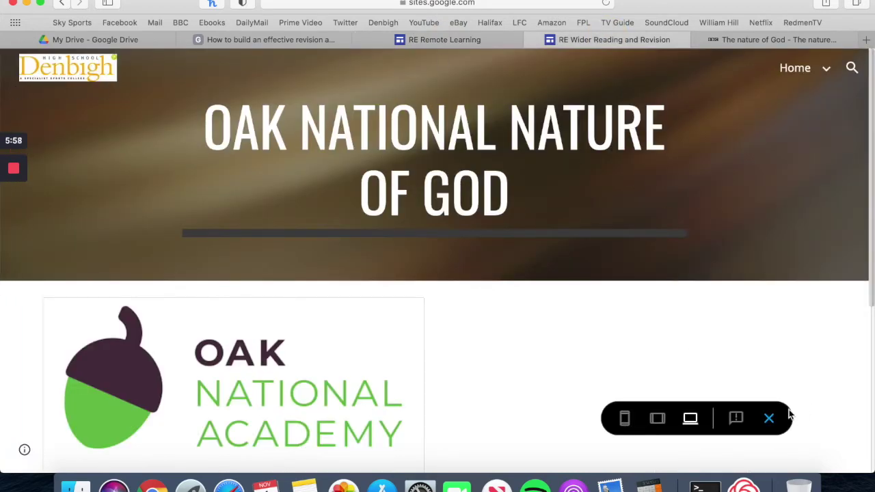
click(769, 418)
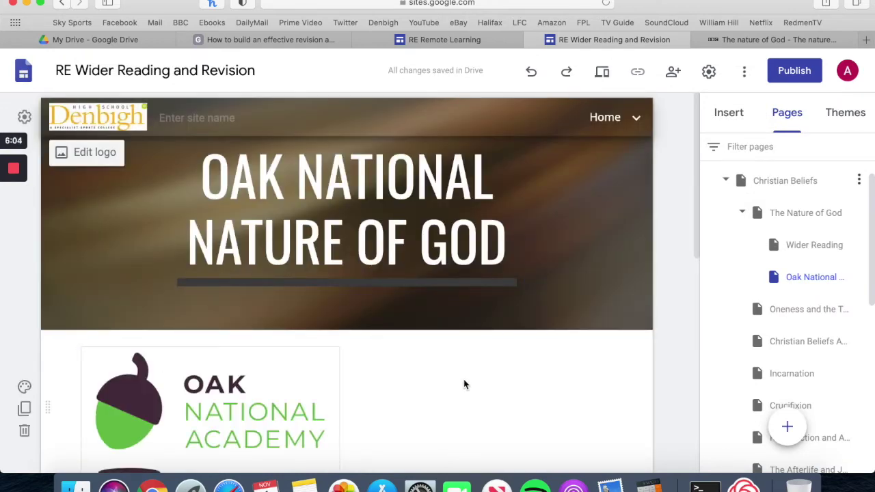
click(816, 216)
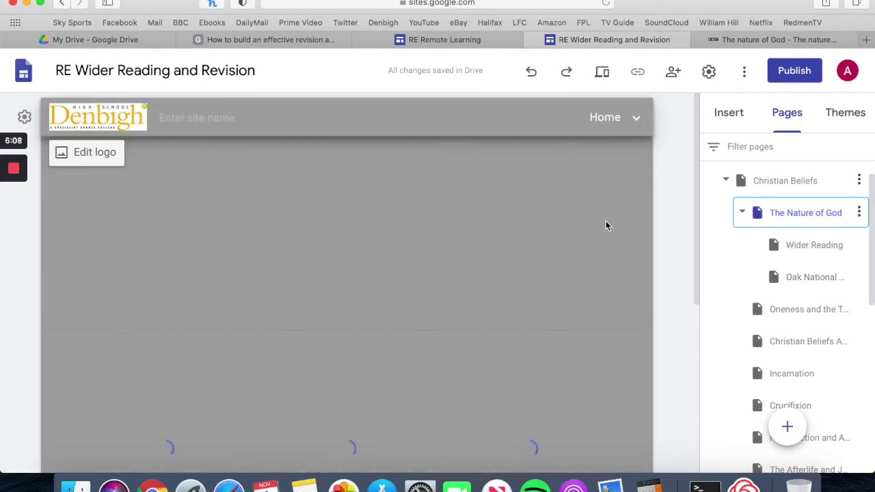
scroll(605, 226, down, 4)
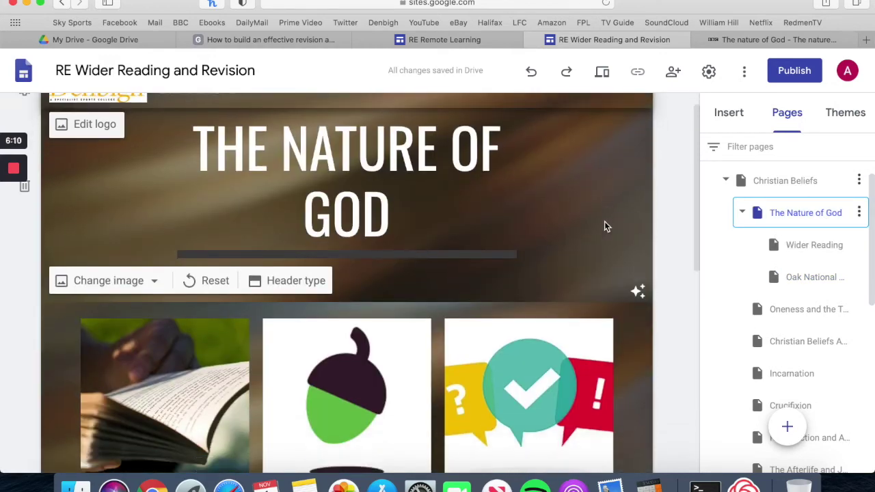
scroll(603, 223, down, 1)
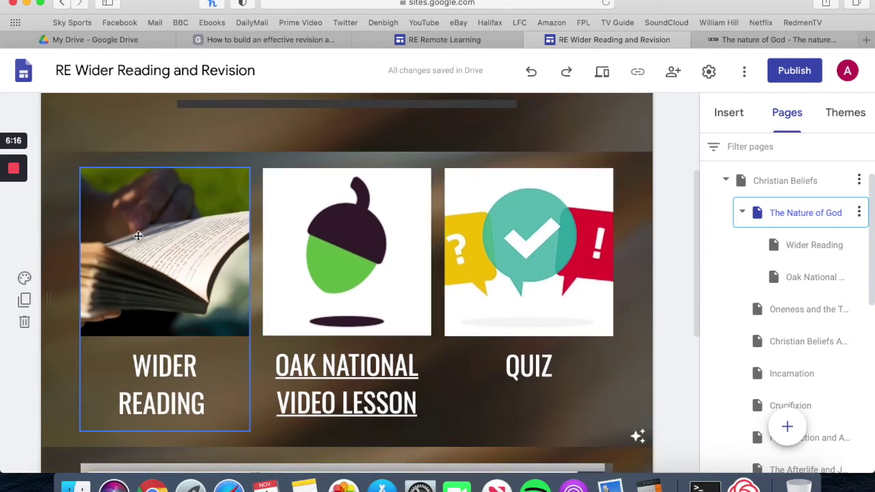
click(192, 250)
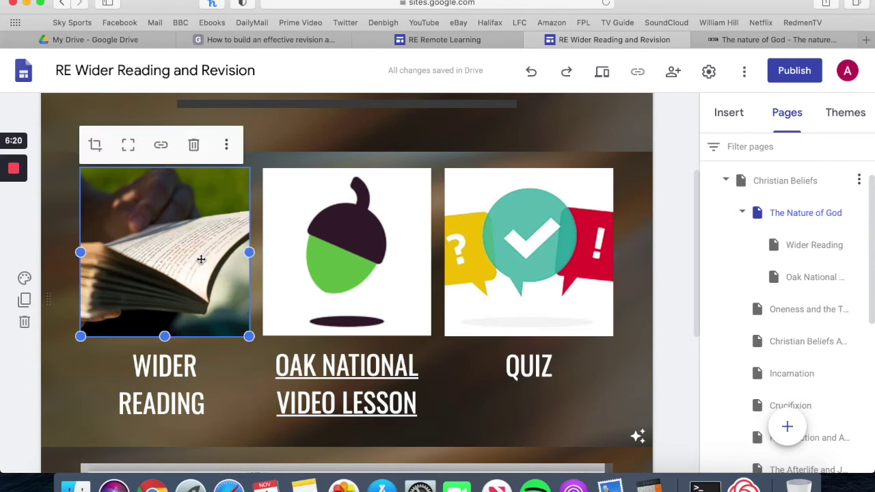
click(160, 147)
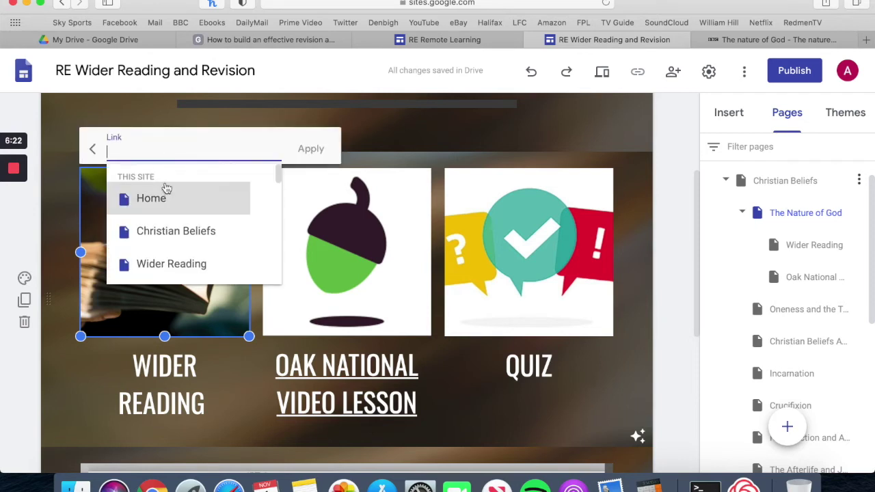
click(165, 273)
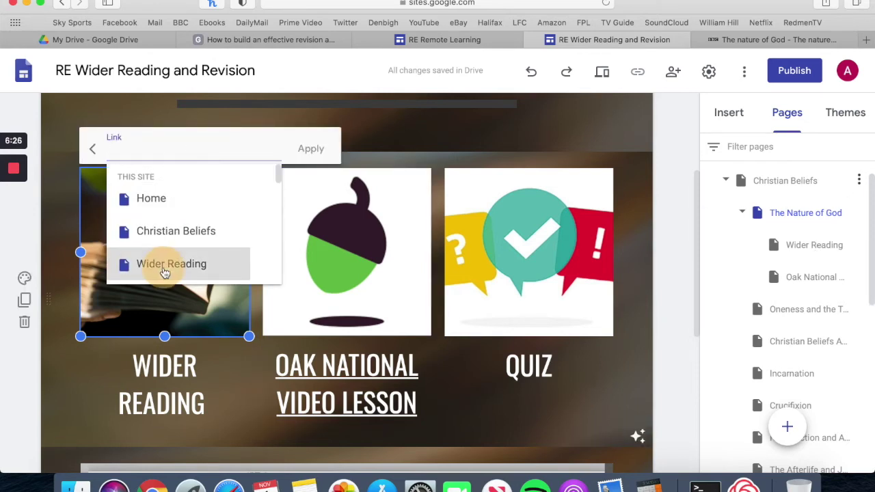
click(311, 151)
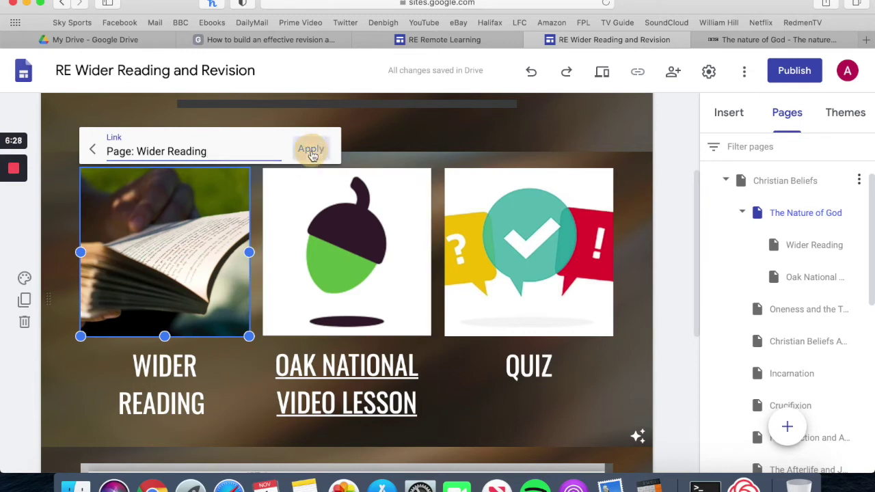
- Link the "Wider Reading" caption below the open-book image to the Wider Reading page
drag(205, 404, 141, 364)
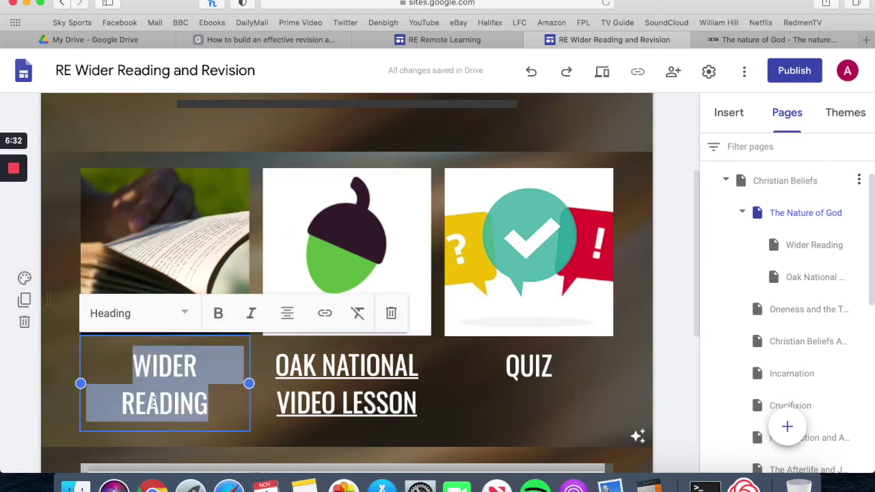
click(326, 313)
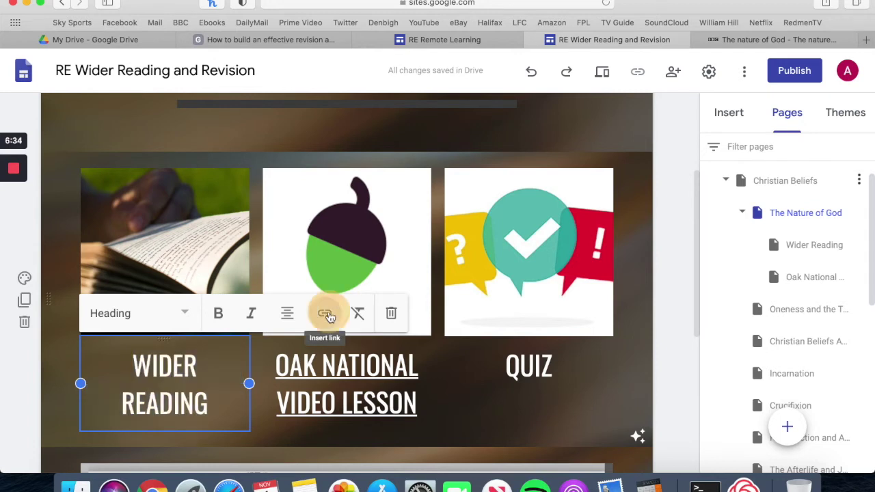
click(190, 337)
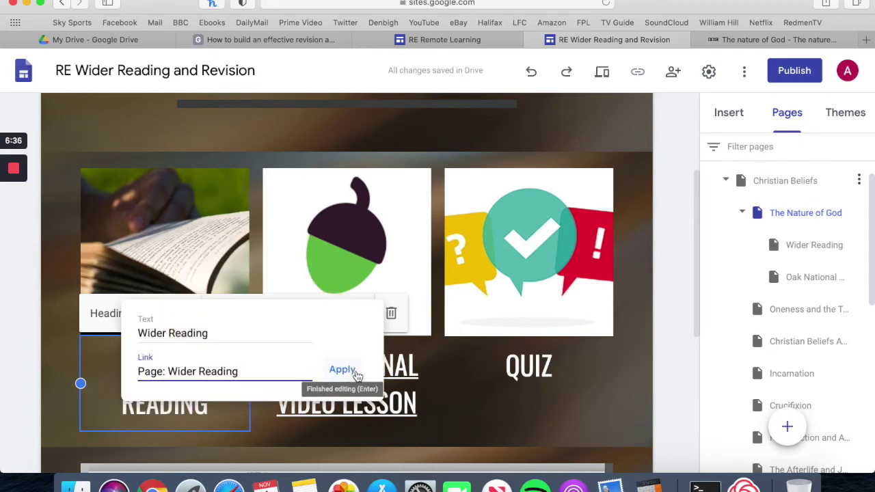
click(350, 374)
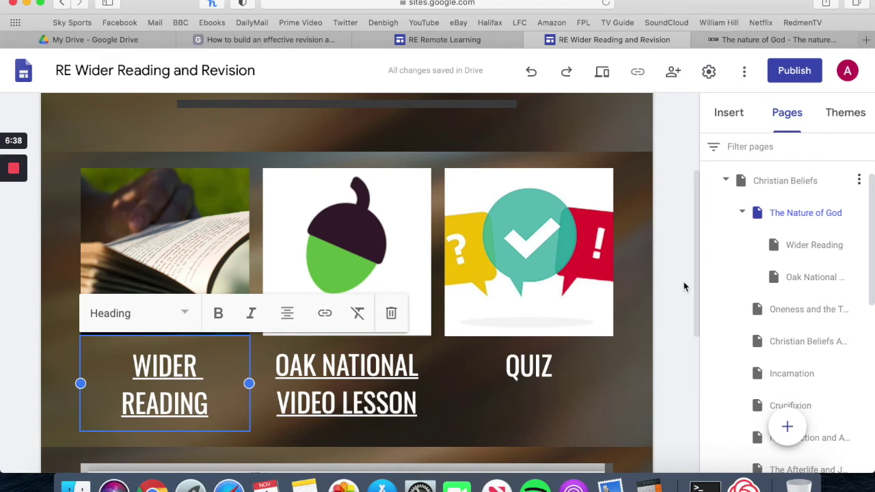
- Open the Wider Reading page for editing, copy the BBC Bitesize nature of God guide's web address and return to the page
click(783, 244)
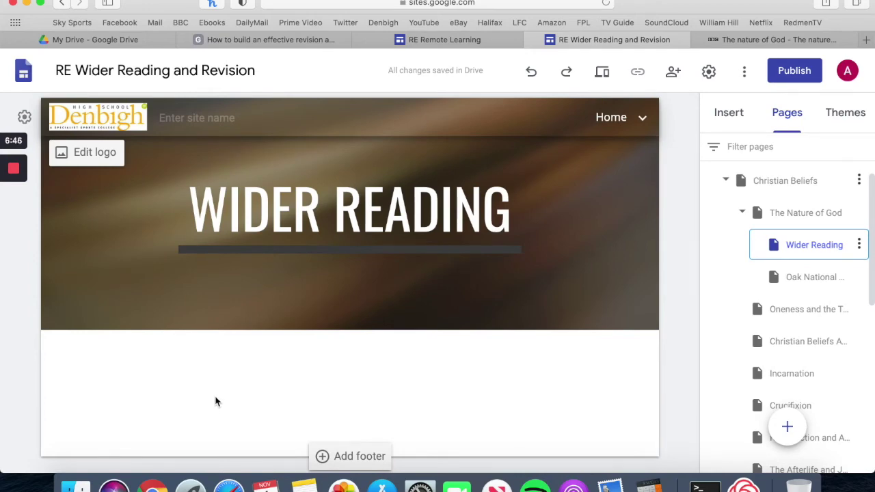
click(748, 41)
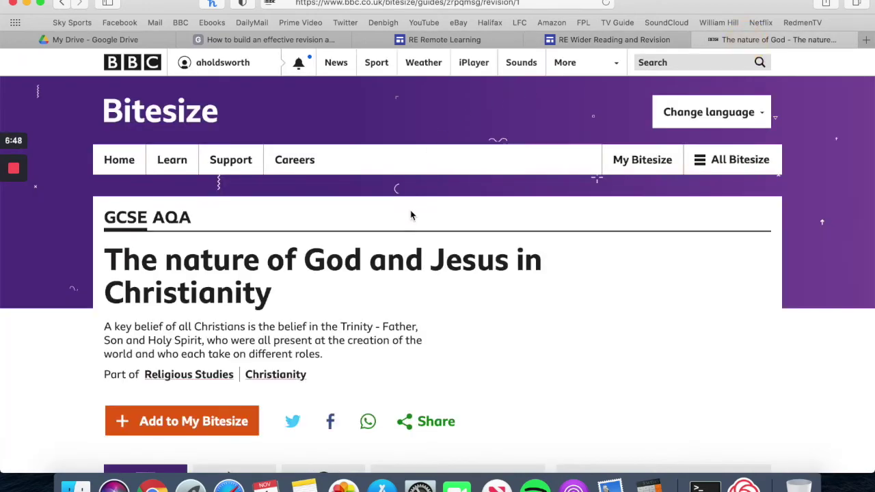
scroll(410, 216, down, 3)
scroll(411, 216, down, 6)
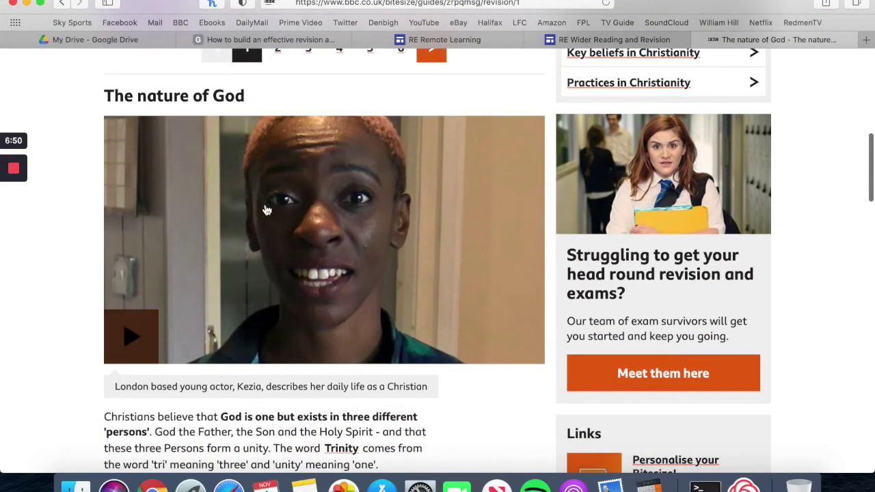
scroll(281, 251, down, 10)
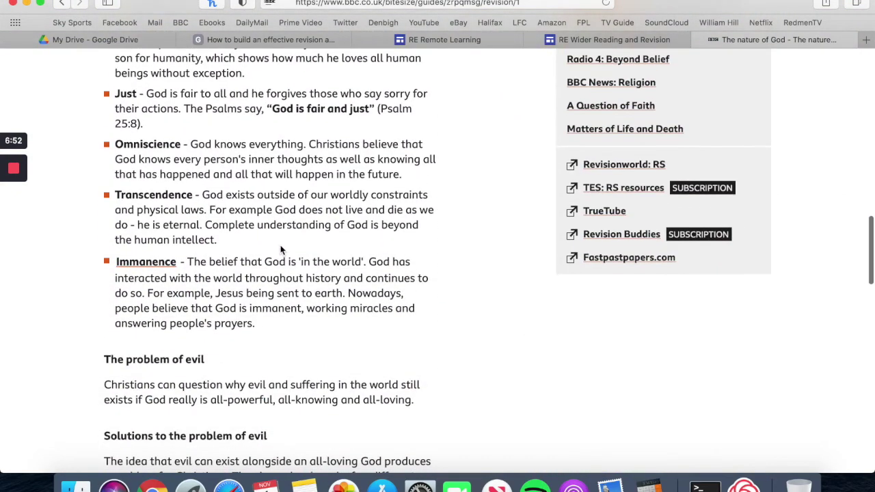
scroll(285, 241, up, 15)
scroll(285, 240, up, 5)
click(404, 3)
key(super+c)
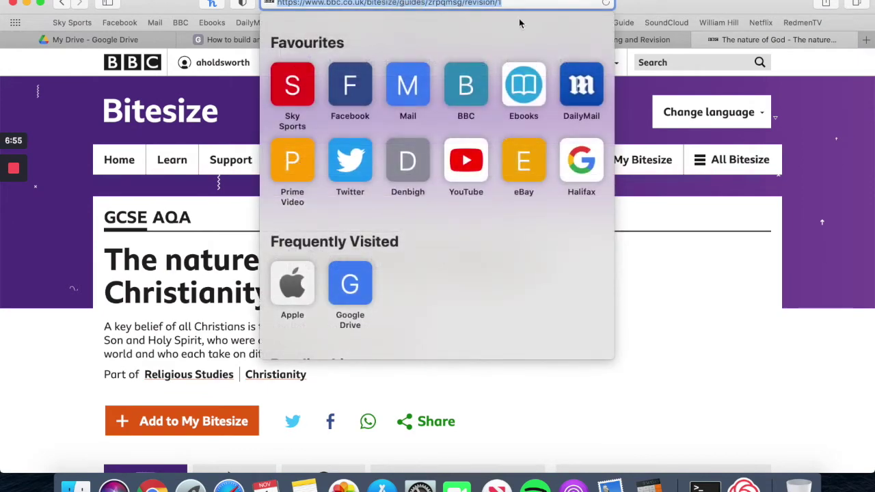
click(649, 40)
click(291, 365)
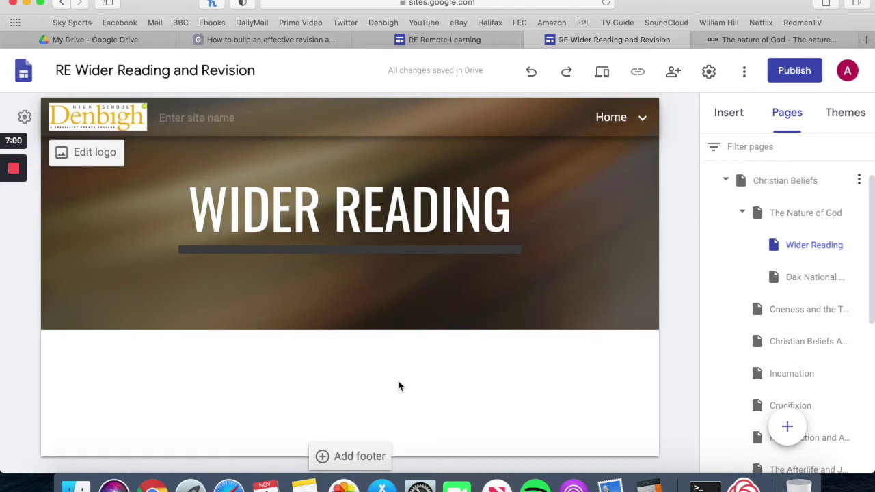
key(super+v)
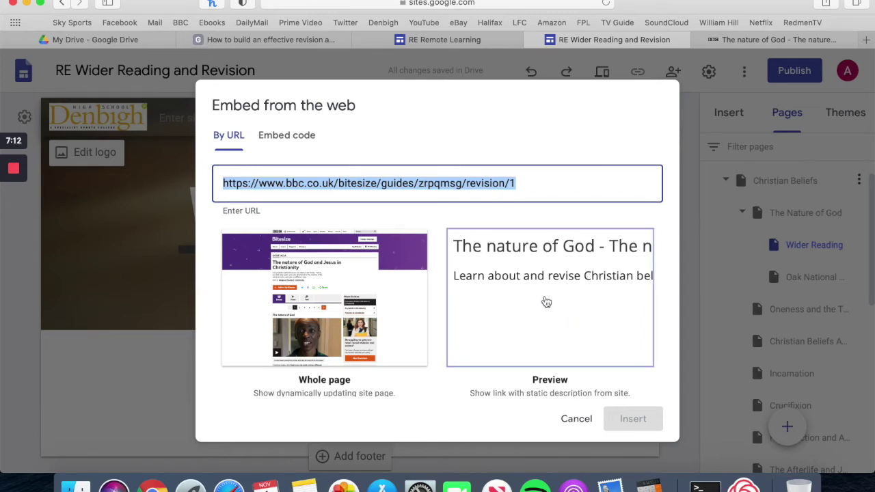
click(390, 311)
click(640, 424)
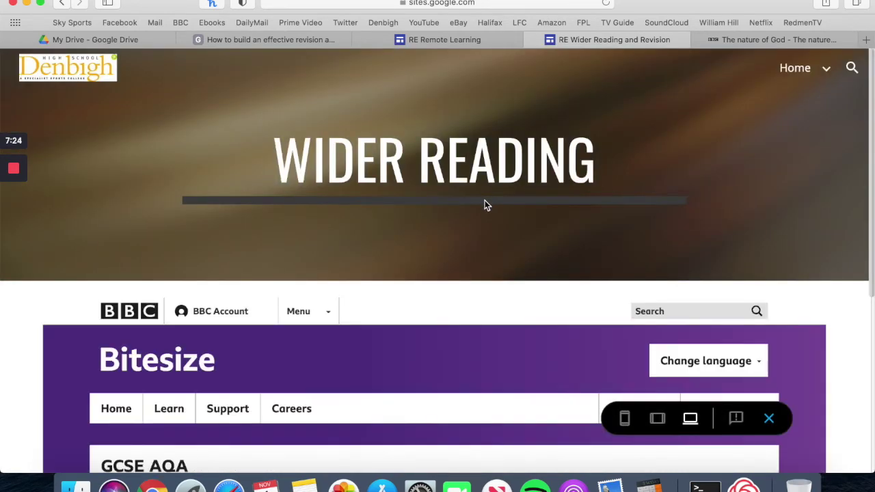
- Examine how the embedded Bitesize guide reads in the Wider Reading page preview, and return to the editor
scroll(723, 251, down, 5)
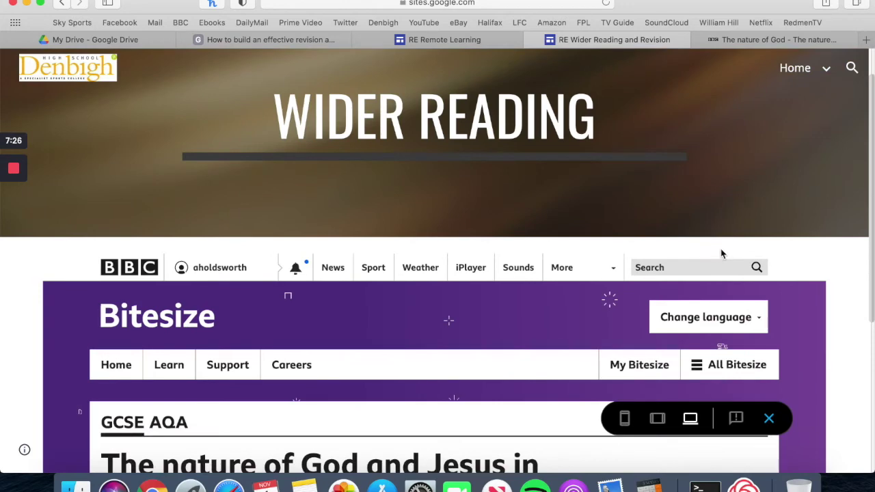
scroll(500, 285, down, 10)
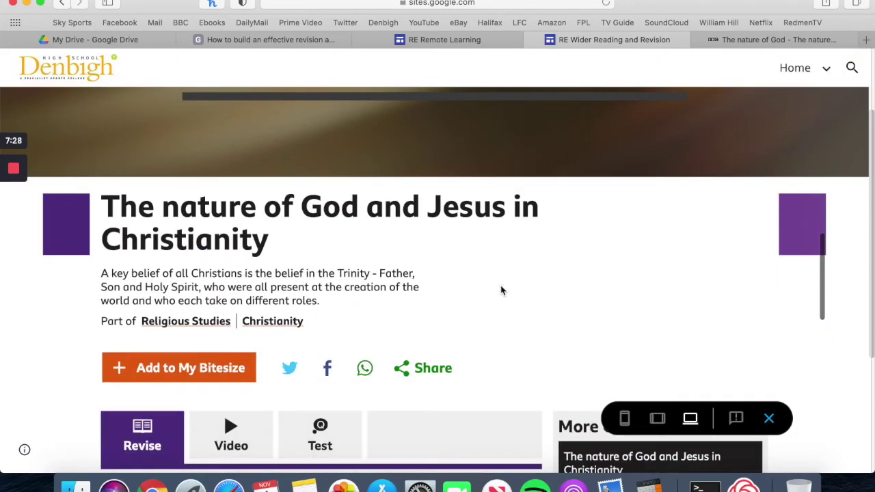
scroll(500, 285, down, 4)
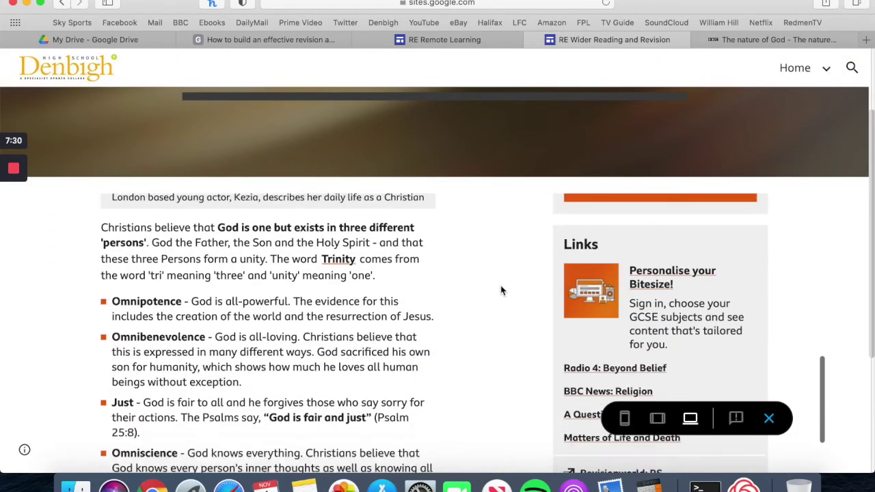
scroll(431, 294, up, 5)
scroll(348, 272, down, 4)
scroll(349, 272, down, 10)
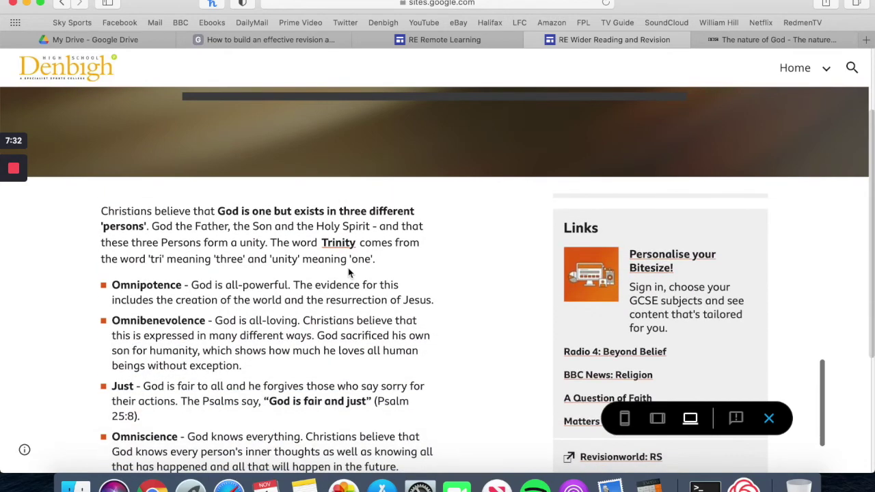
key(super+r)
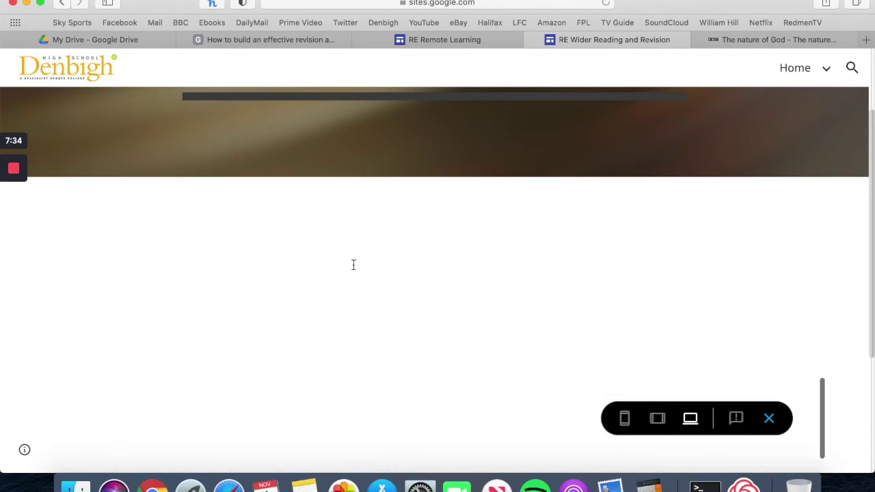
click(770, 417)
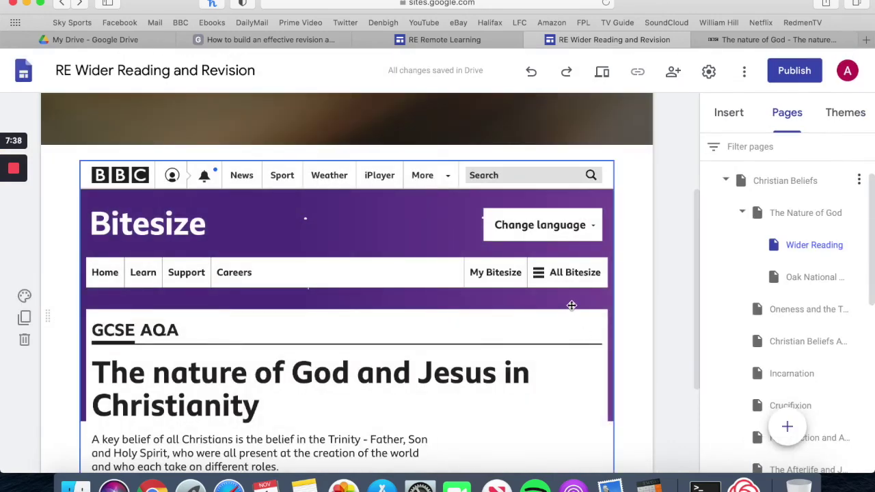
- Delete the whole-page Bitesize embed from the Wider Reading page
scroll(581, 290, up, 5)
scroll(490, 302, down, 1)
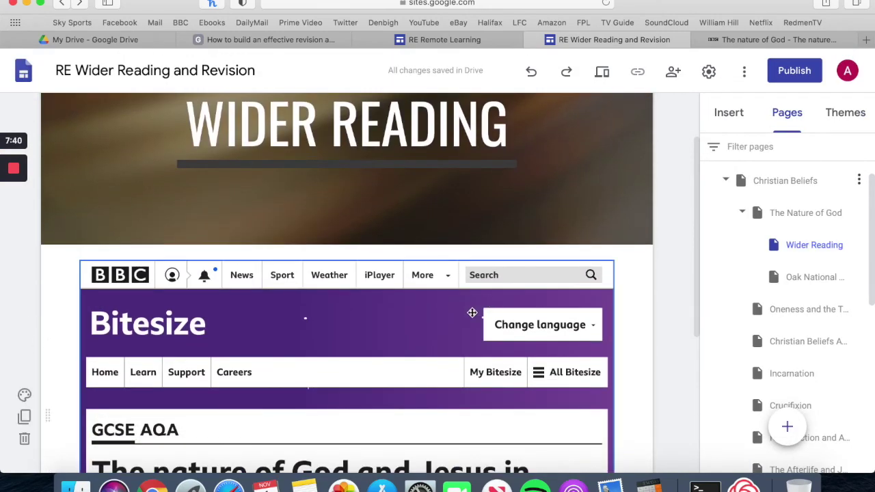
click(397, 311)
scroll(397, 311, down, 3)
key(Delete)
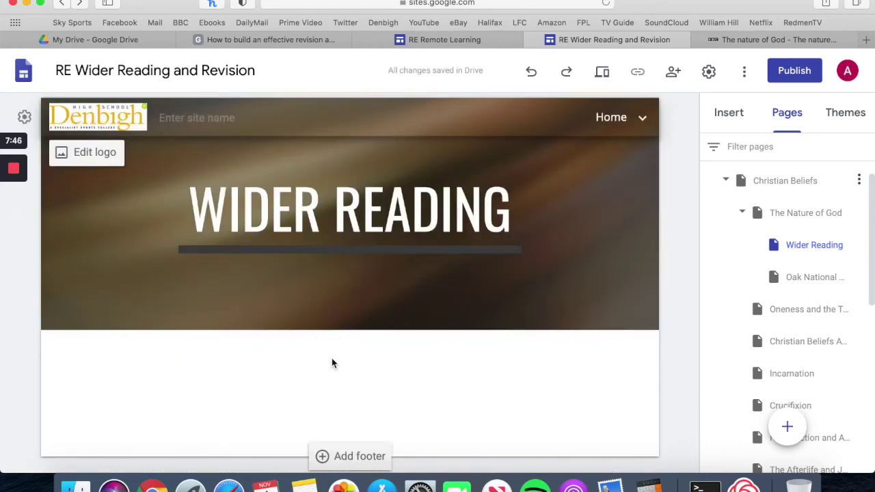
key(super+v)
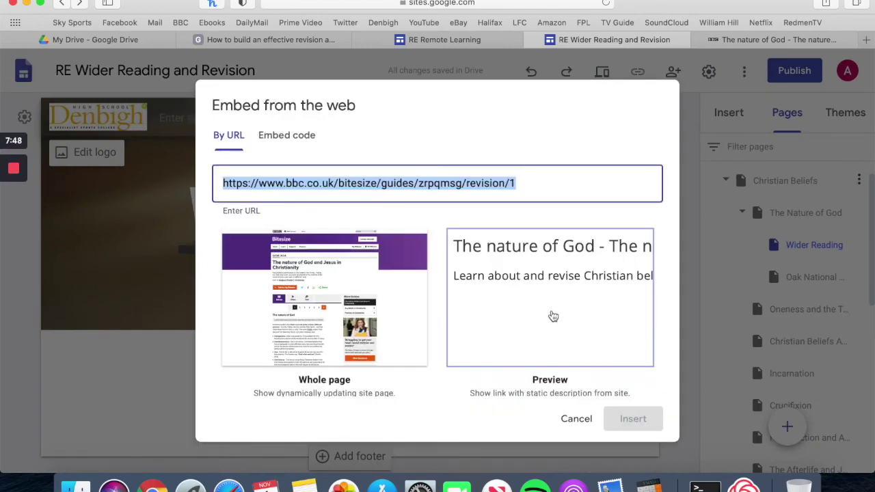
click(617, 328)
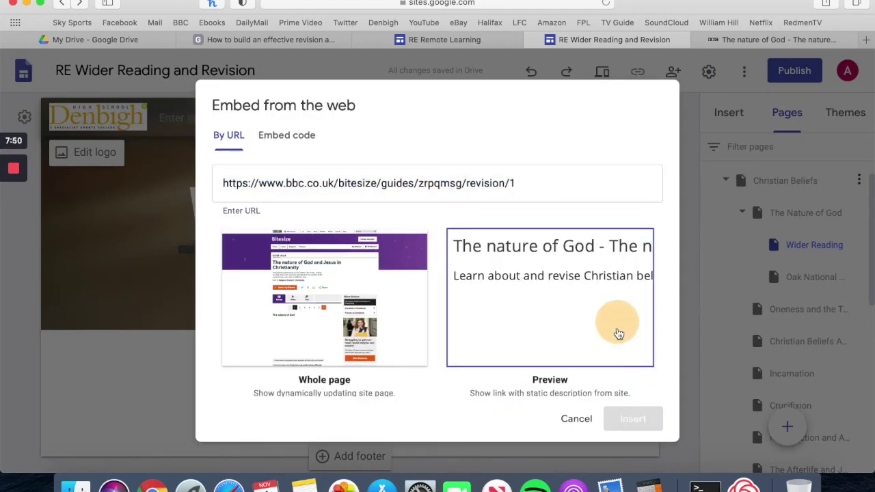
click(620, 417)
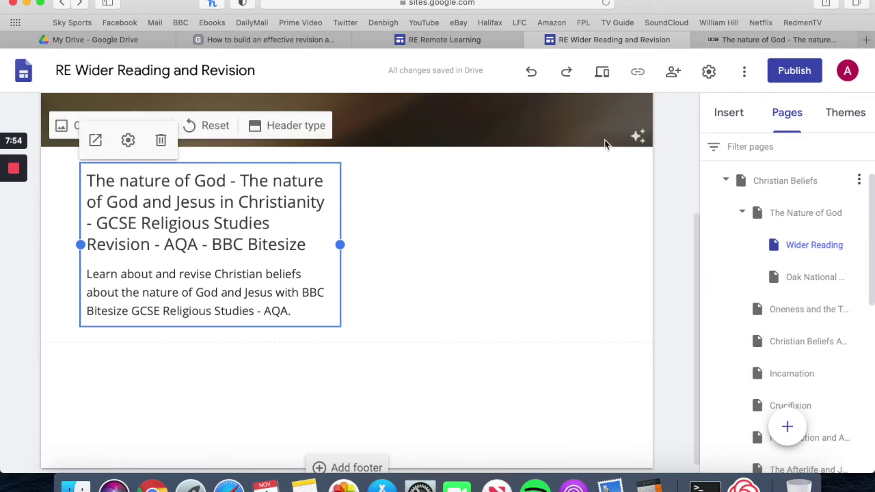
- Preview the Wider Reading page, follow its Bitesize link to the external guide, and return to the preview
click(604, 75)
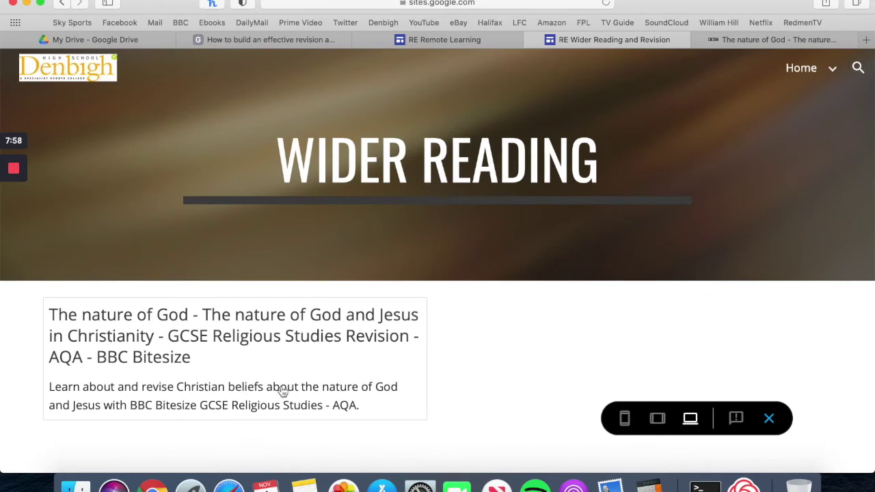
click(241, 325)
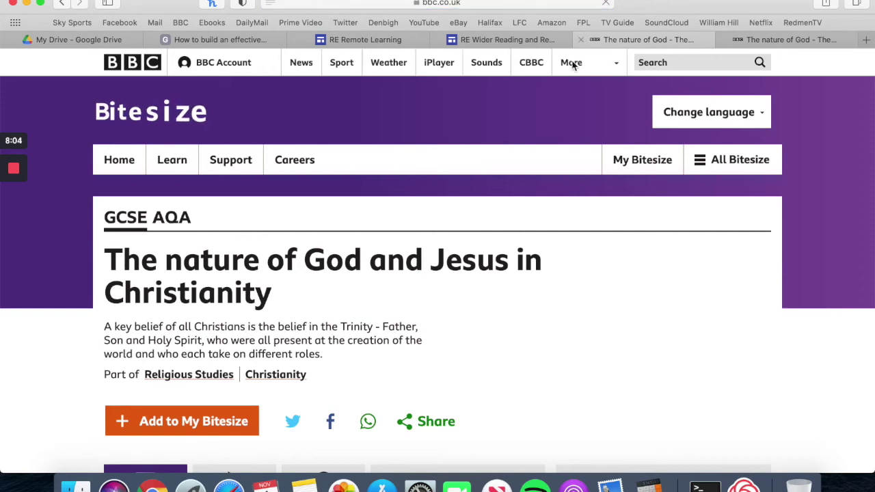
click(526, 40)
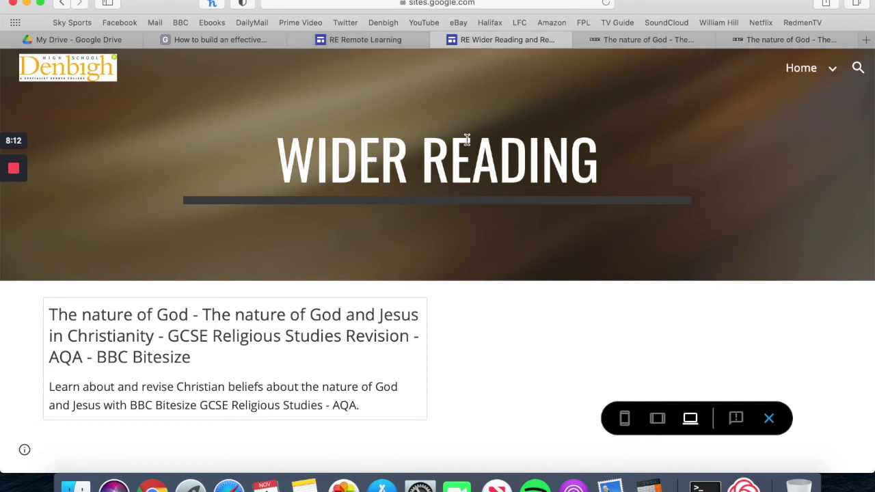
- Switch to the RE Remote Learning site and view its page list
mouse_move(380, 43)
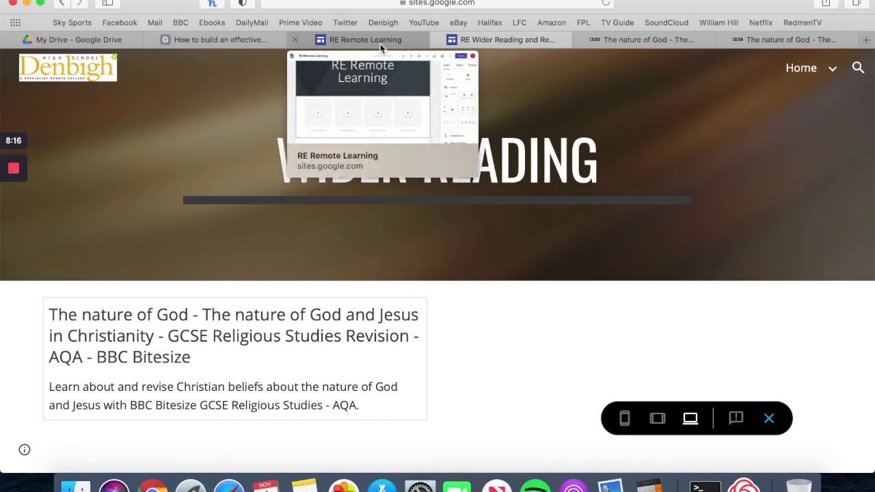
click(380, 44)
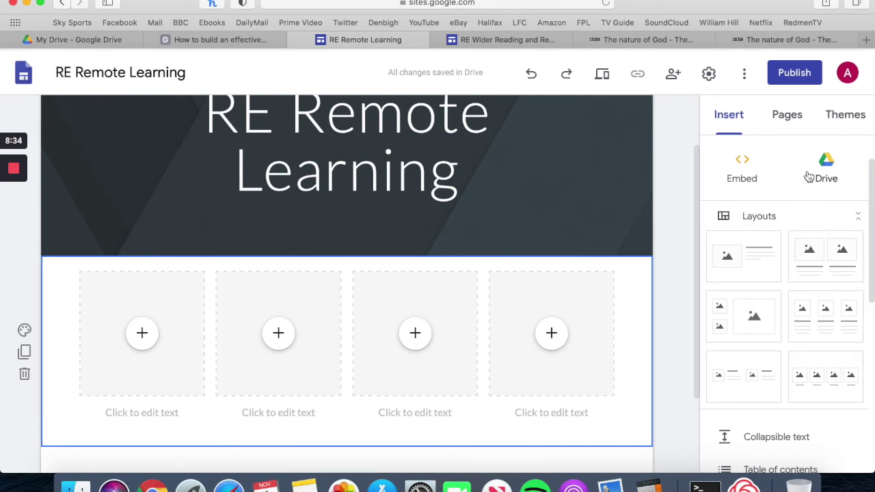
click(801, 125)
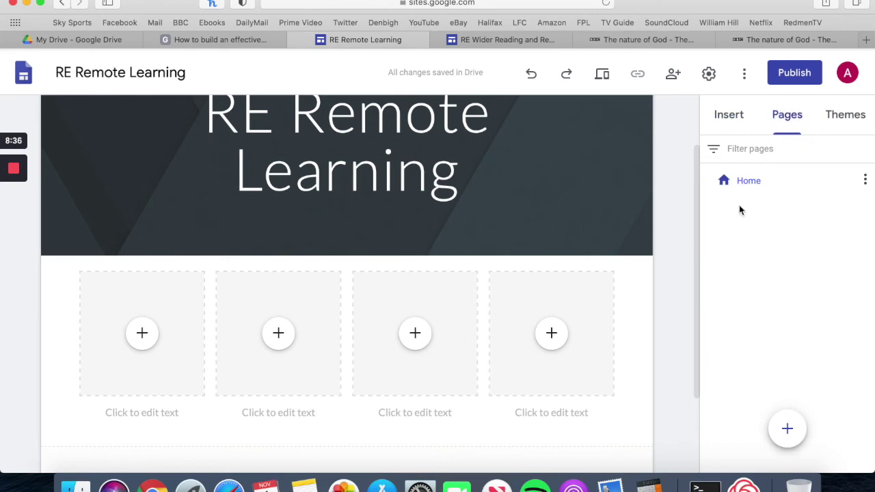
- Return to the RE Wider Reading and Revision site, close its preview, and look through the full page hierarchy
click(513, 42)
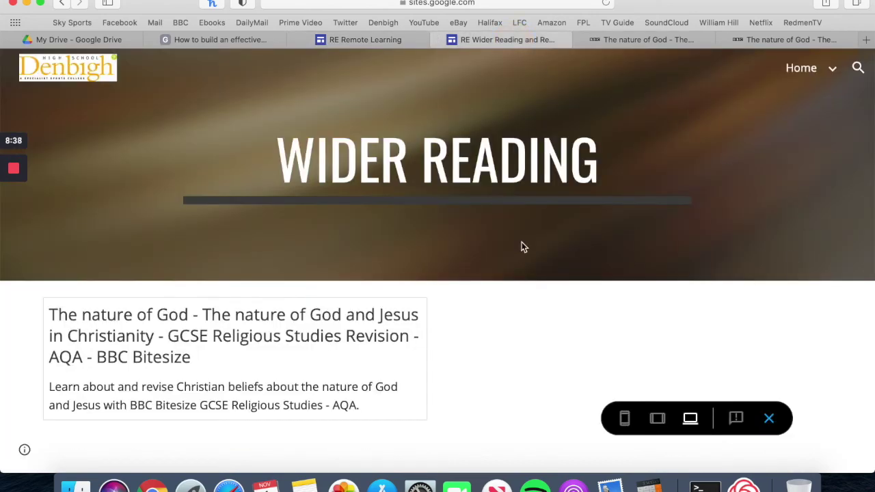
click(770, 419)
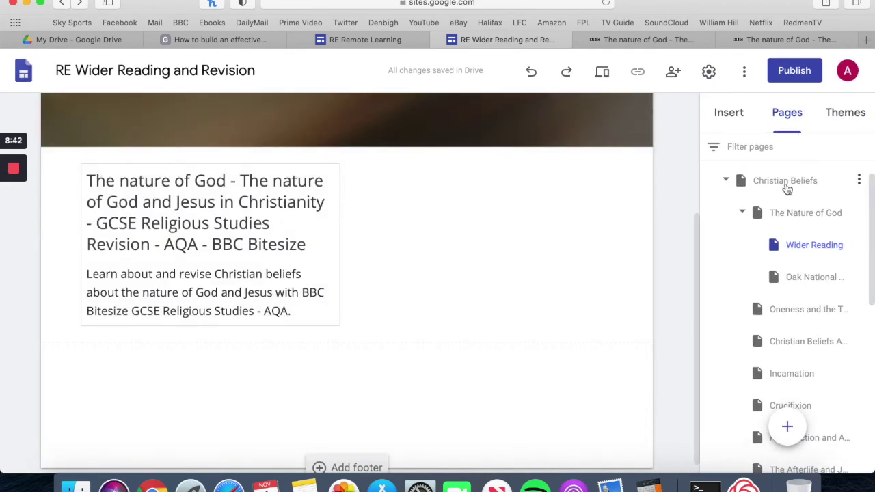
scroll(771, 259, down, 10)
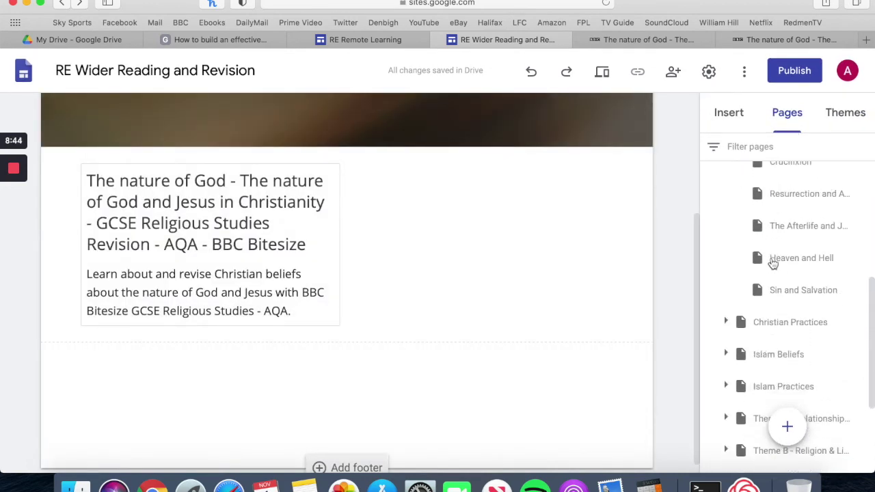
scroll(771, 259, down, 2)
scroll(771, 260, up, 12)
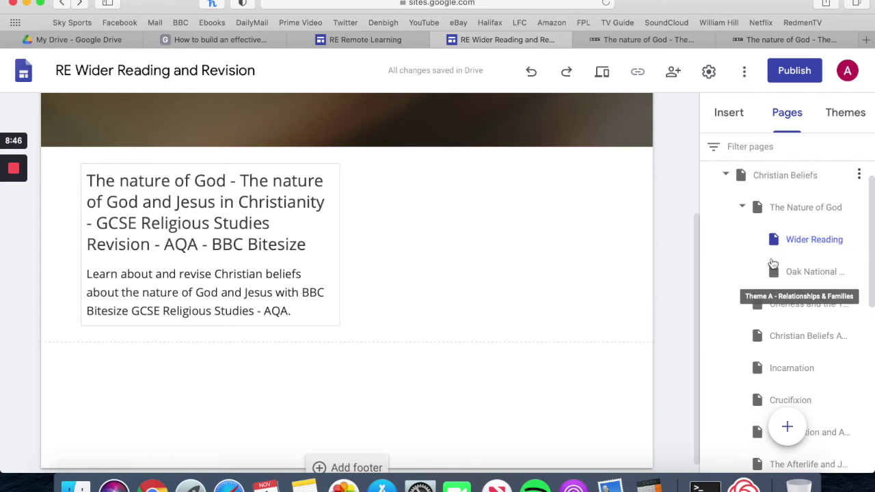
- Examine how subpages nest under Christian Beliefs and The Nature of God, and collapse the whole page tree under Home
click(741, 243)
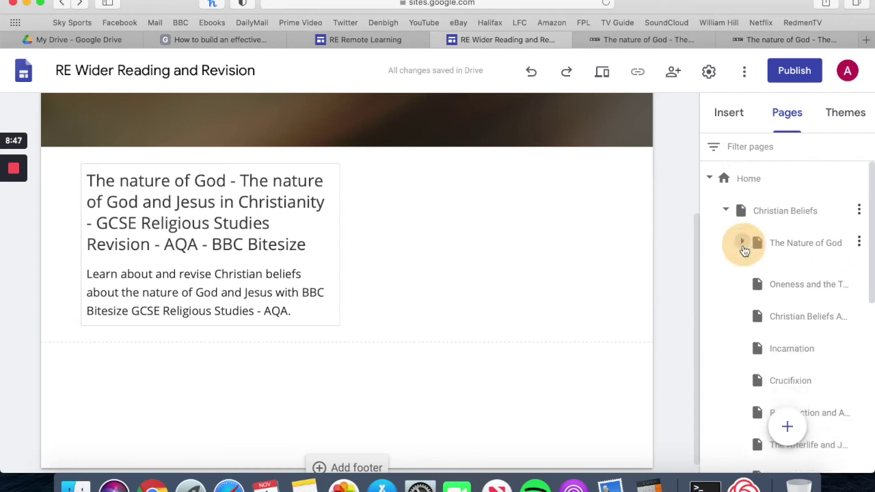
click(726, 211)
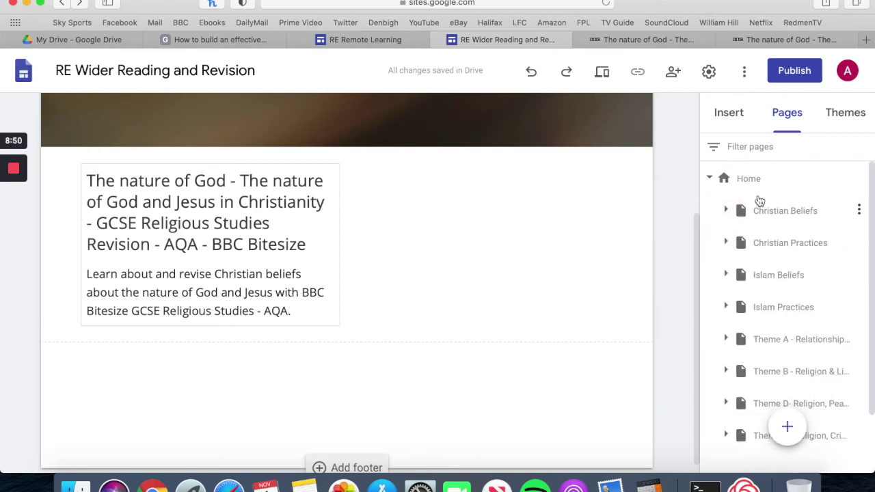
click(729, 211)
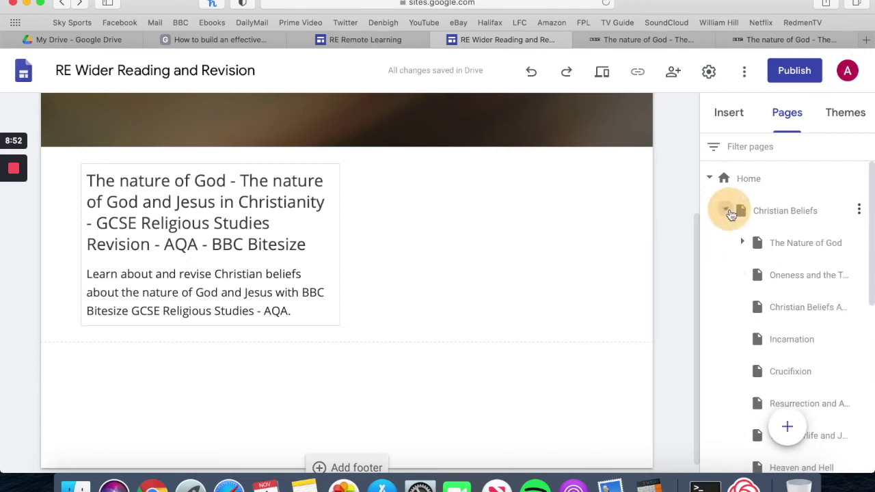
click(743, 243)
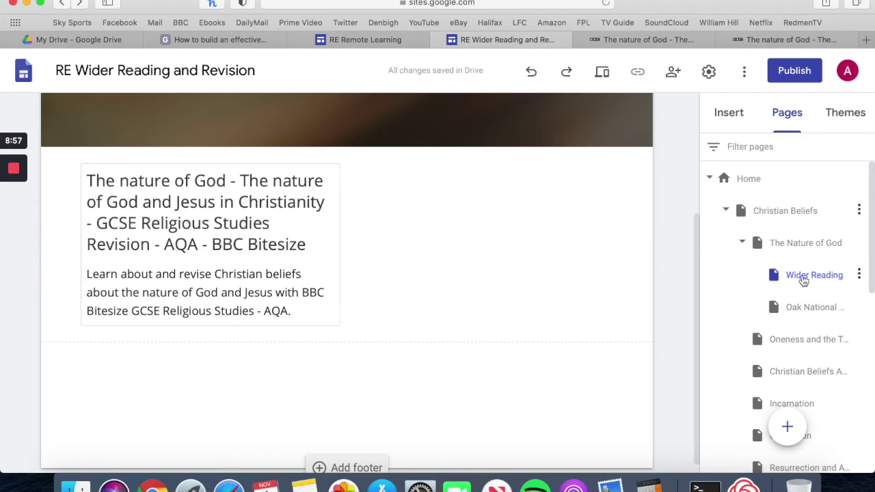
click(743, 244)
click(707, 182)
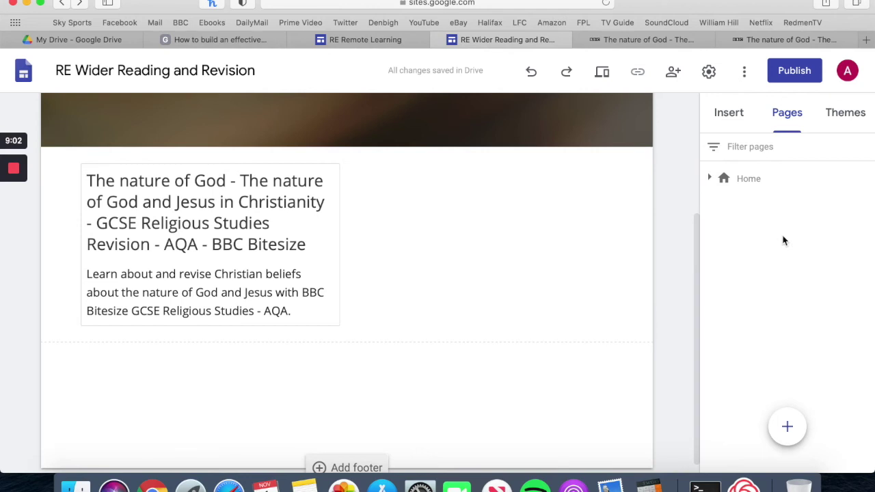
- Switch to the Google Slides deck on building a revision resource and present the slide "Why might this resource be useful for pupils"
click(367, 42)
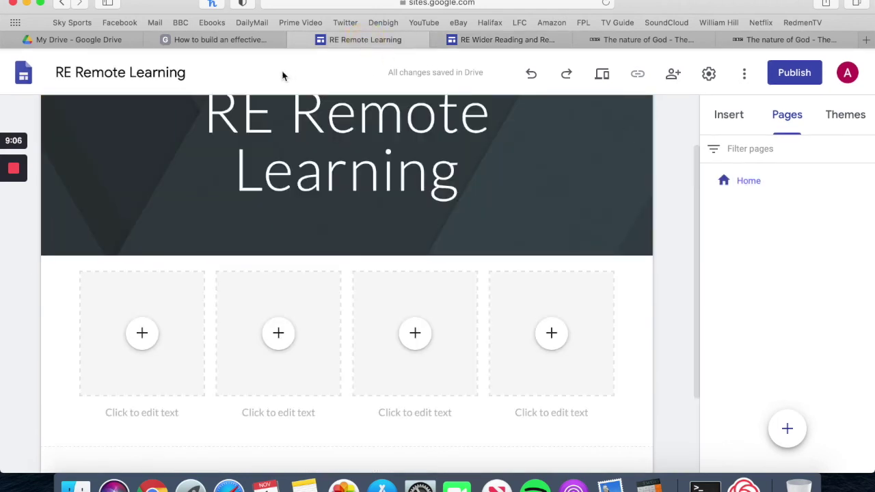
click(258, 41)
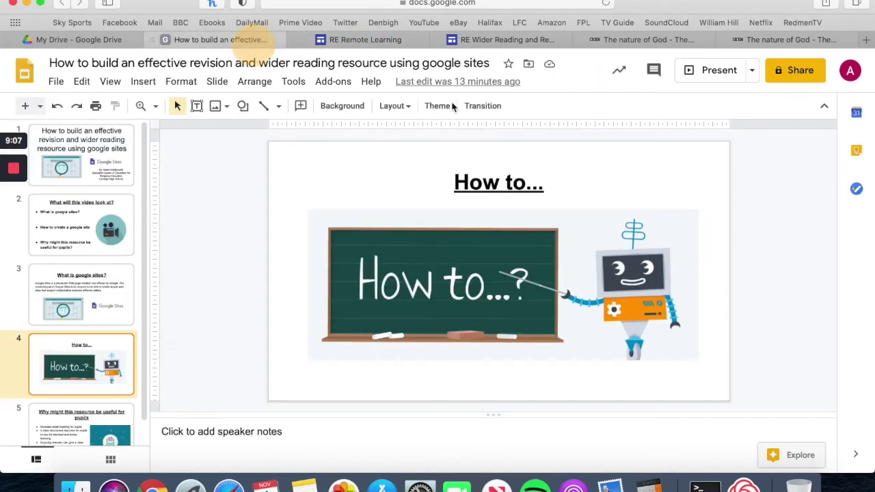
click(718, 70)
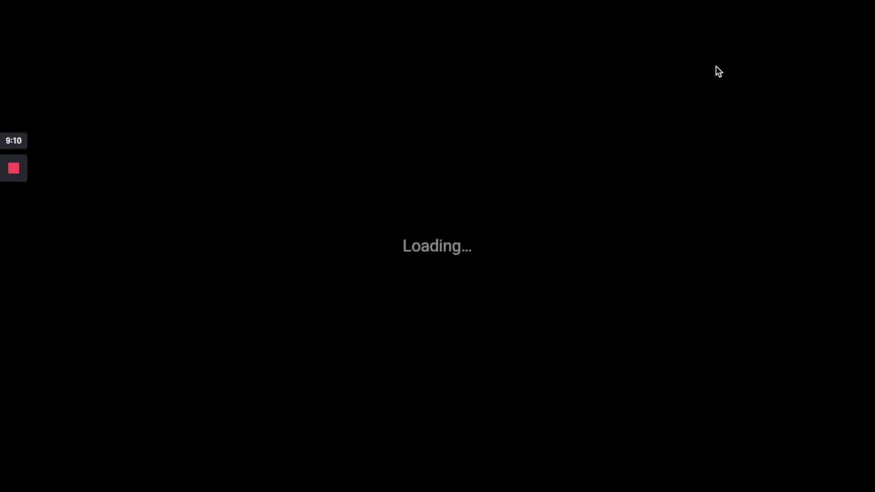
key(Right)
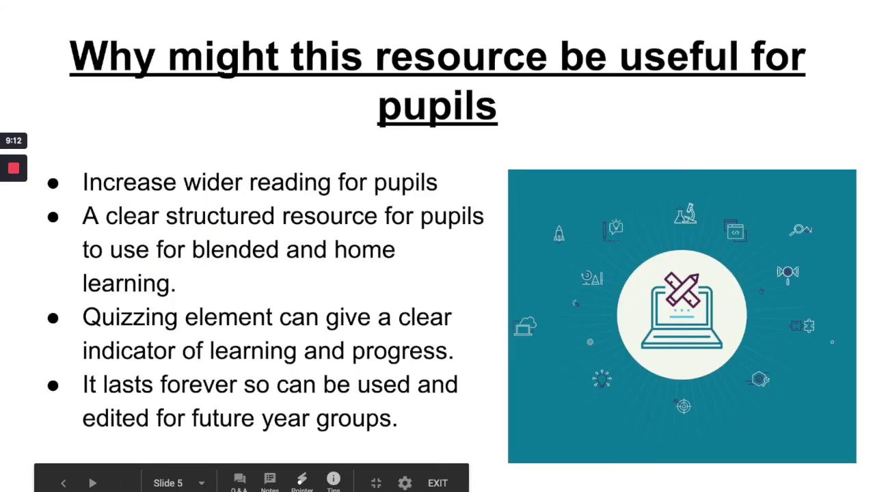